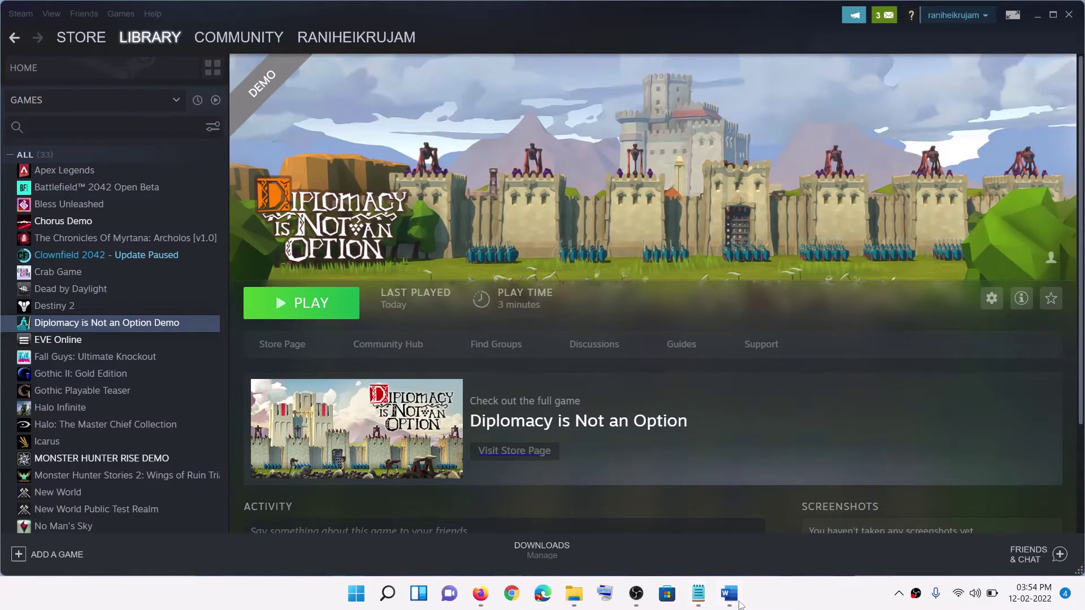
Step: Highlight 'Restart your PC' in the Word notes and check the Start menu's Restart power option
left_click(730, 595)
scroll(210, 327, "down", 2)
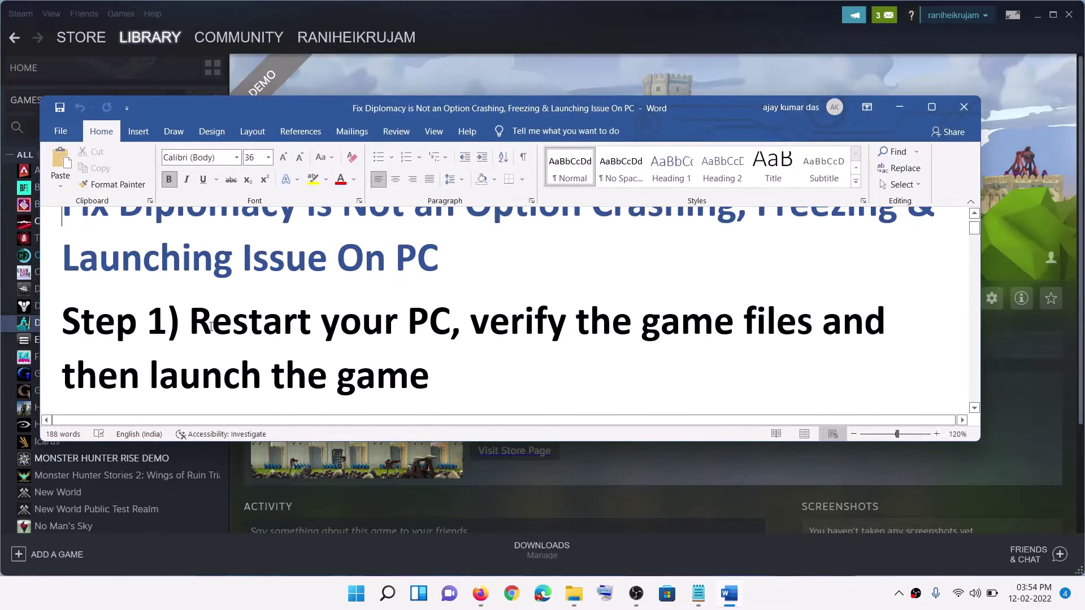
left_click_drag(210, 327, 469, 327)
key("super")
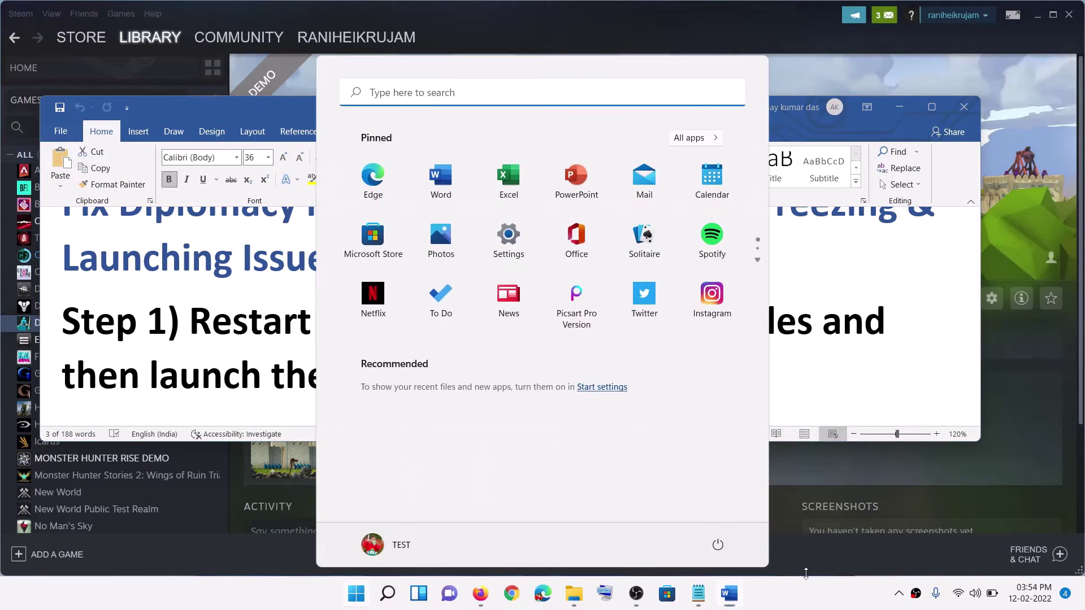
left_click(718, 545)
key("Escape")
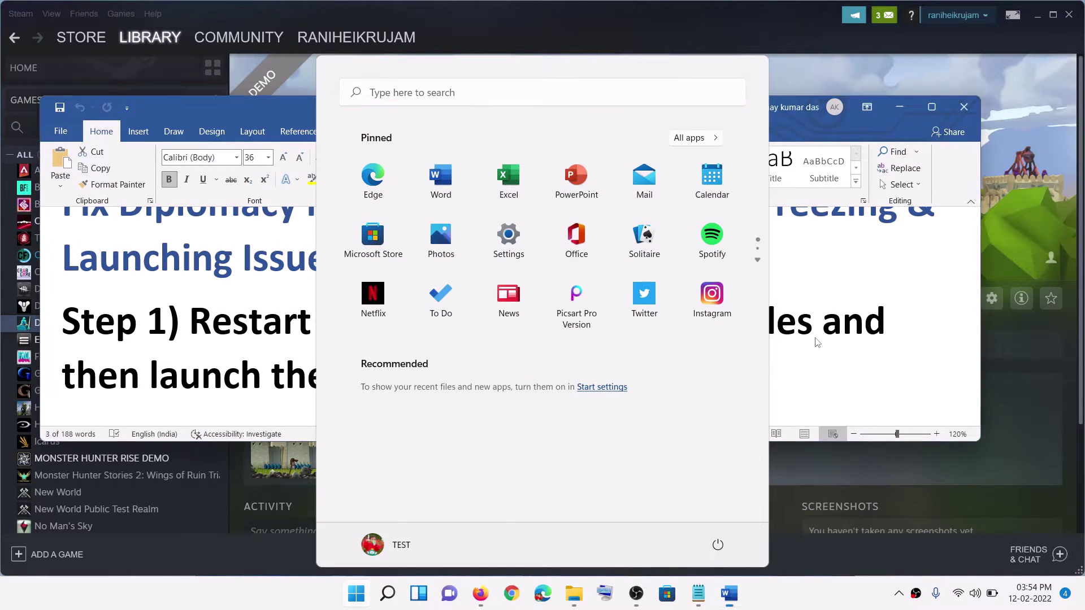
key("Escape")
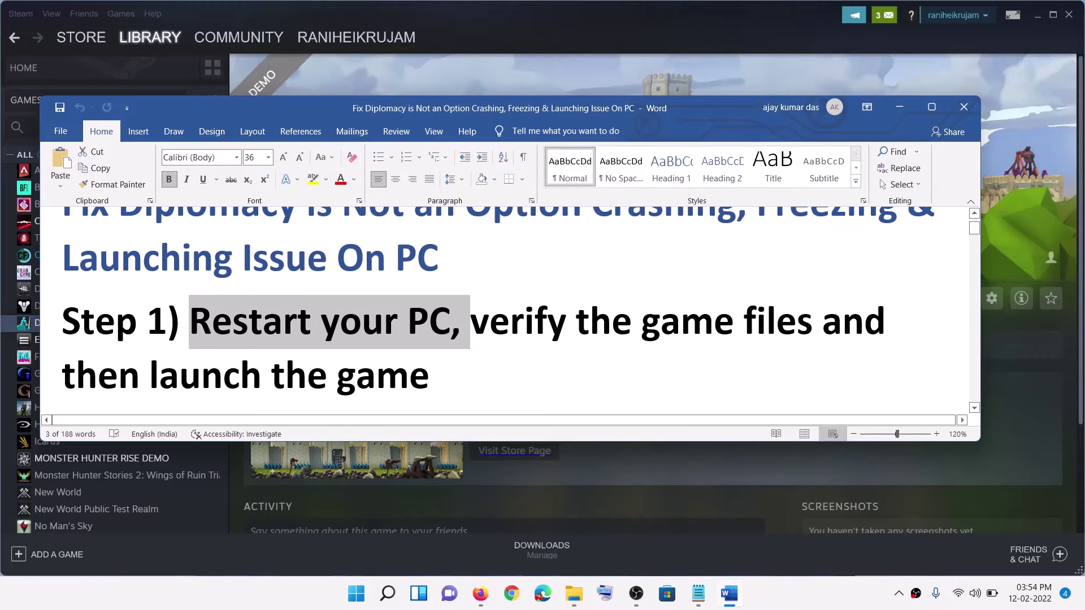
Step: In Steam, view the Local Files settings in the demo's properties, then close them
left_click(900, 107)
mouse_move(148, 37)
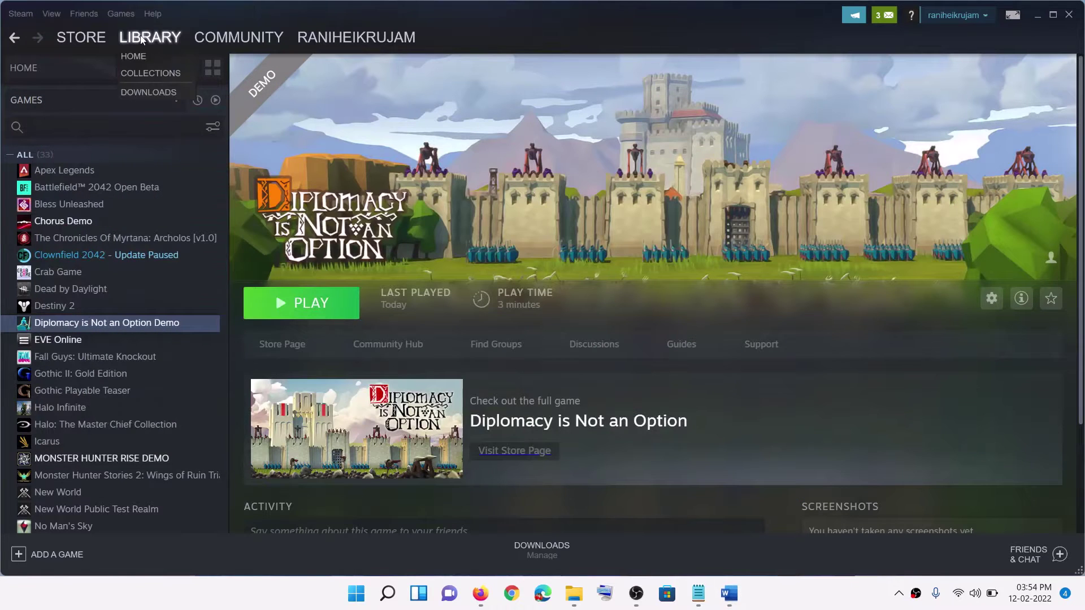
right_click(62, 327)
left_click(93, 412)
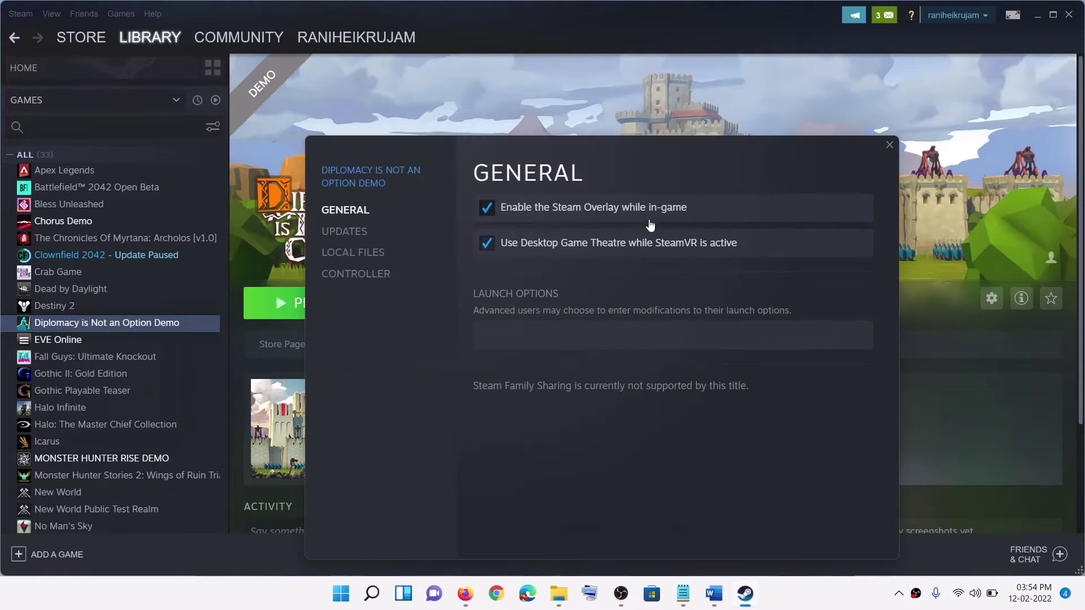
left_click(367, 252)
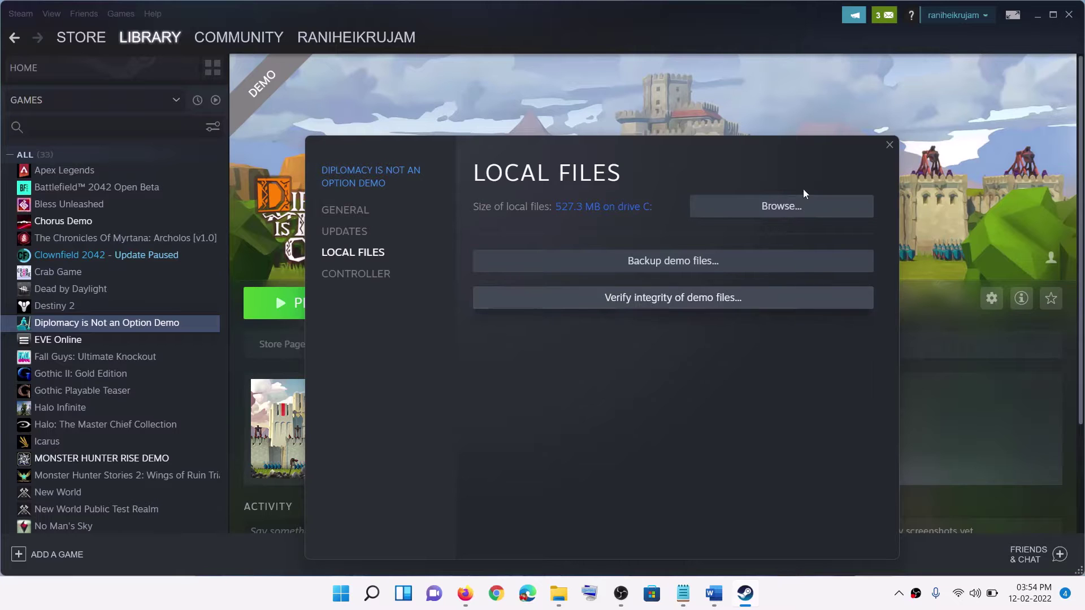
left_click(890, 146)
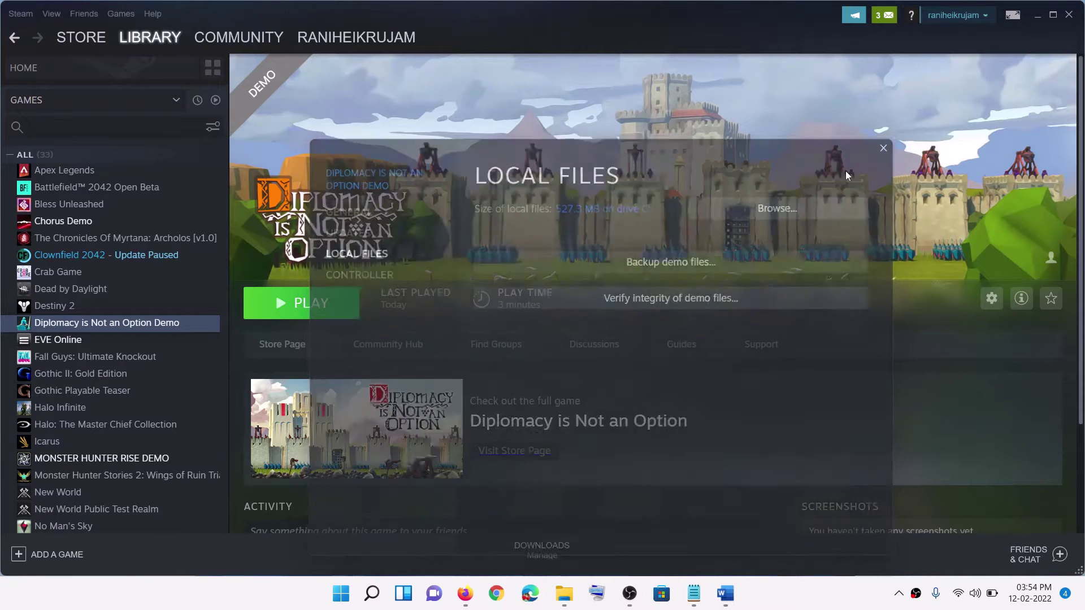
Step: Highlight 'overclocking application' in the notes and search Start for 'msiafterburner'
left_click(714, 593)
scroll(370, 323, "down", 5)
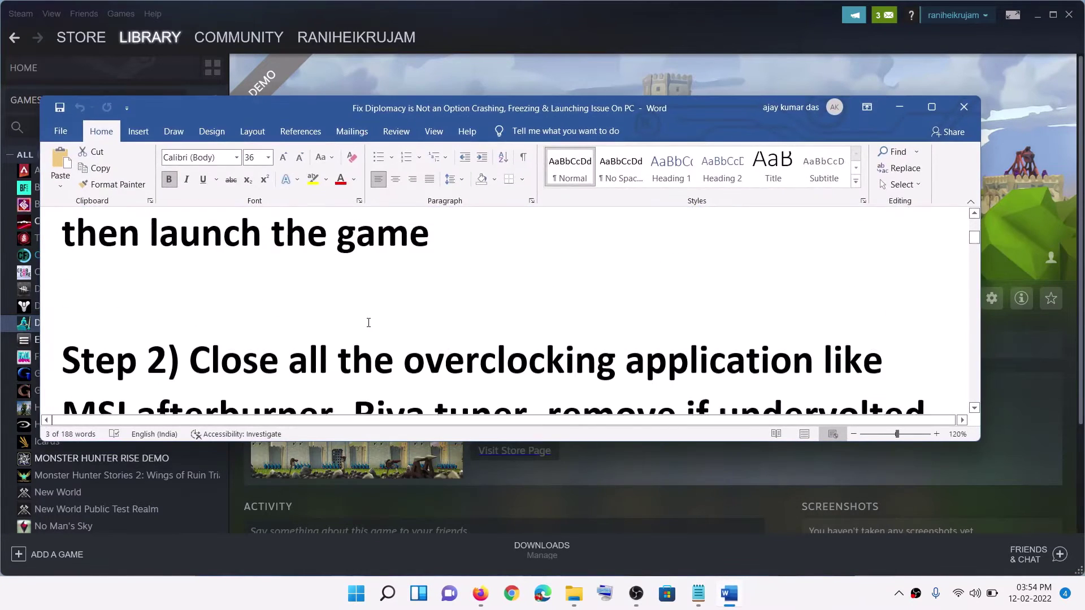
left_click_drag(417, 260, 819, 261)
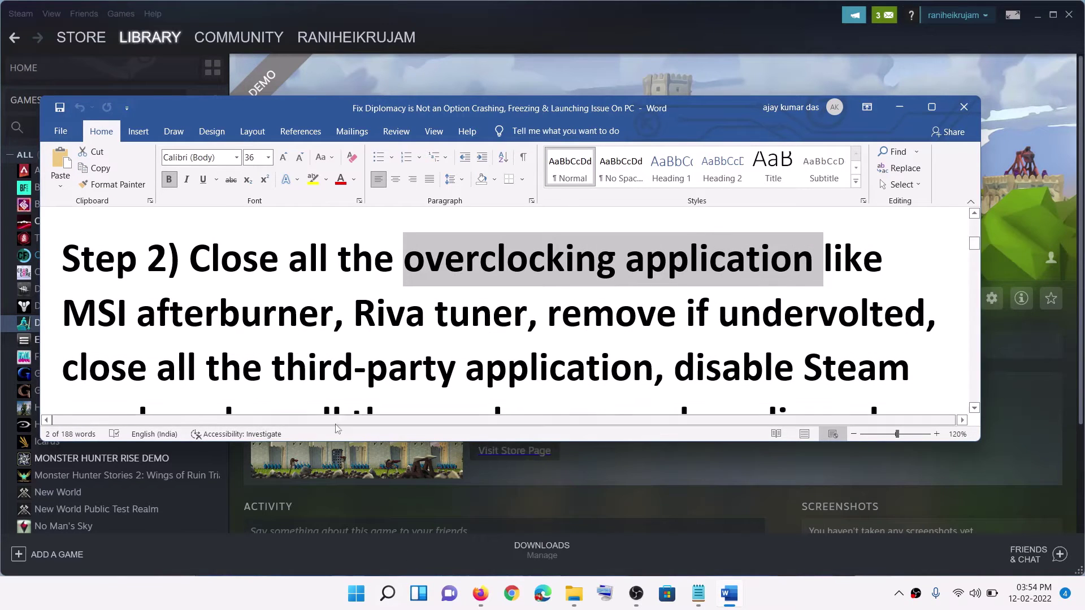
left_click(356, 596)
type("msi")
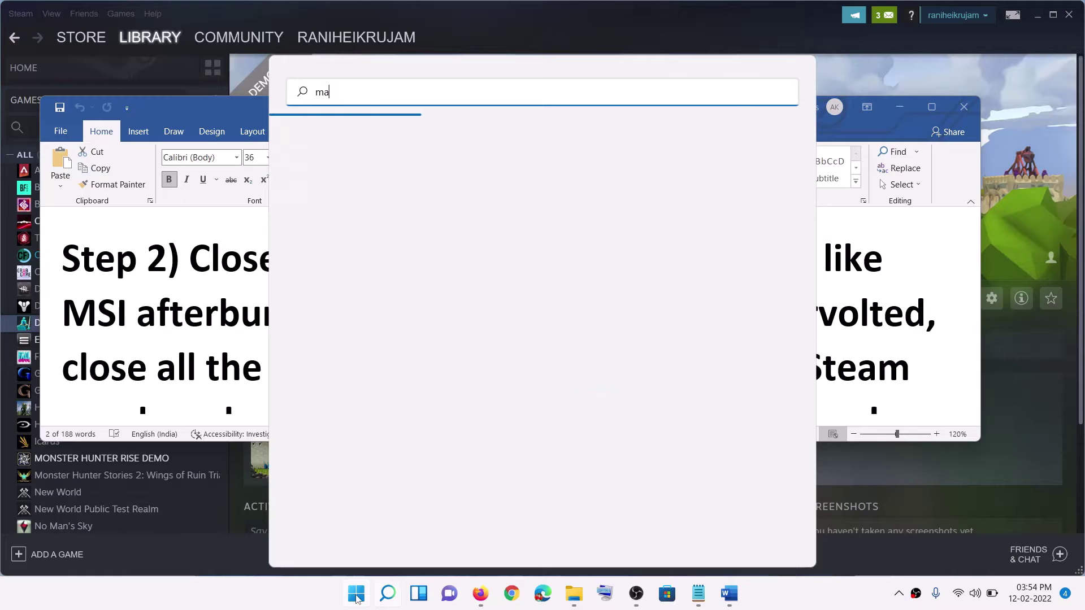
type("after")
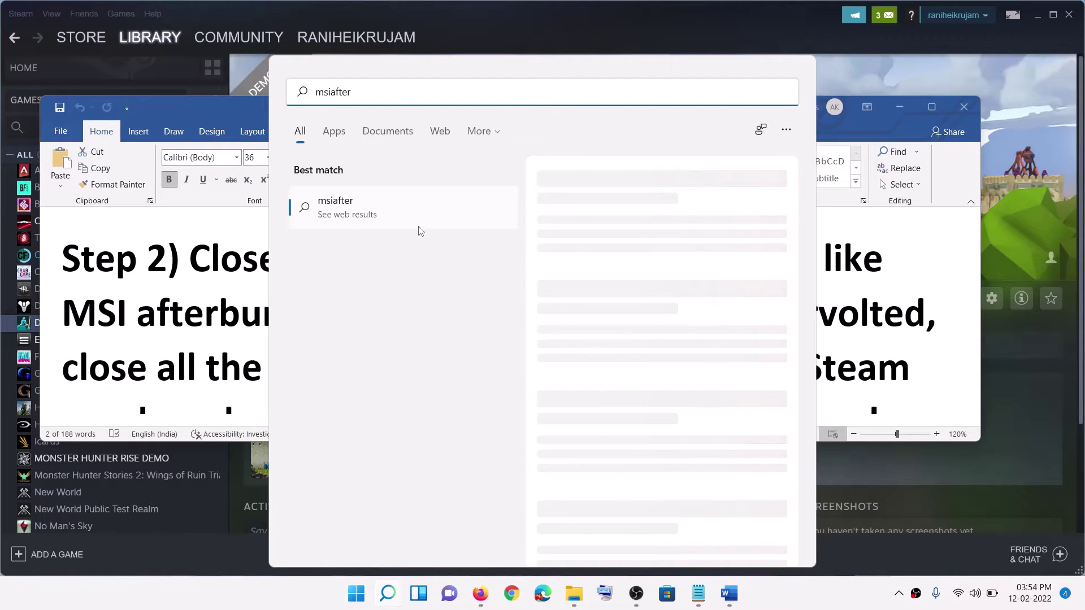
type("burner")
key("Escape")
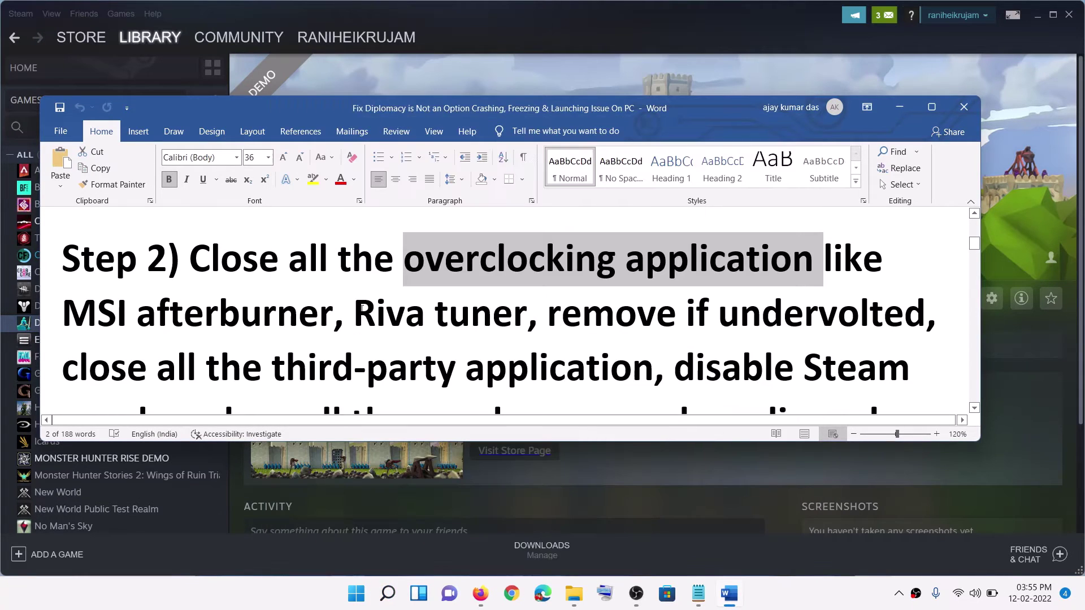
Step: Highlight the notes on Riva Tuner, removing undervolts, and closing overlays including Steam's
left_click_drag(362, 310, 525, 314)
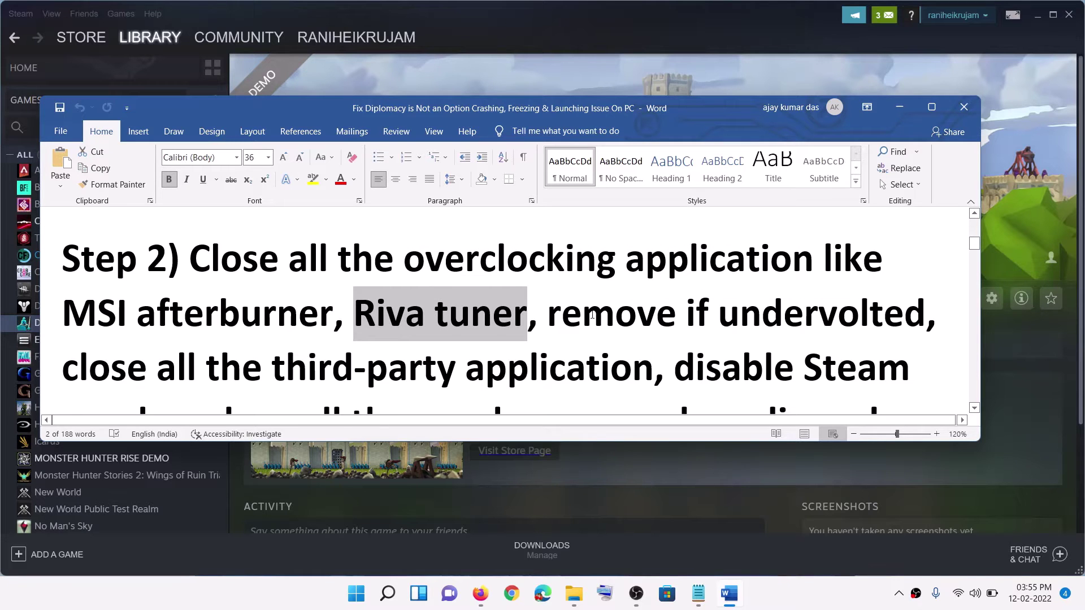
left_click_drag(556, 320, 925, 317)
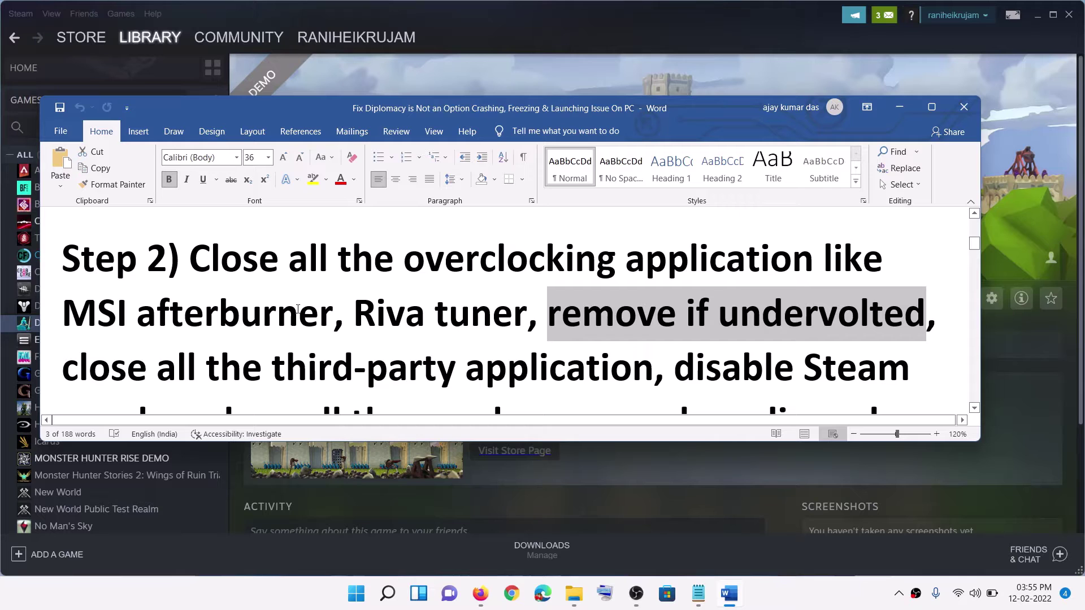
scroll(435, 326, "down", 2)
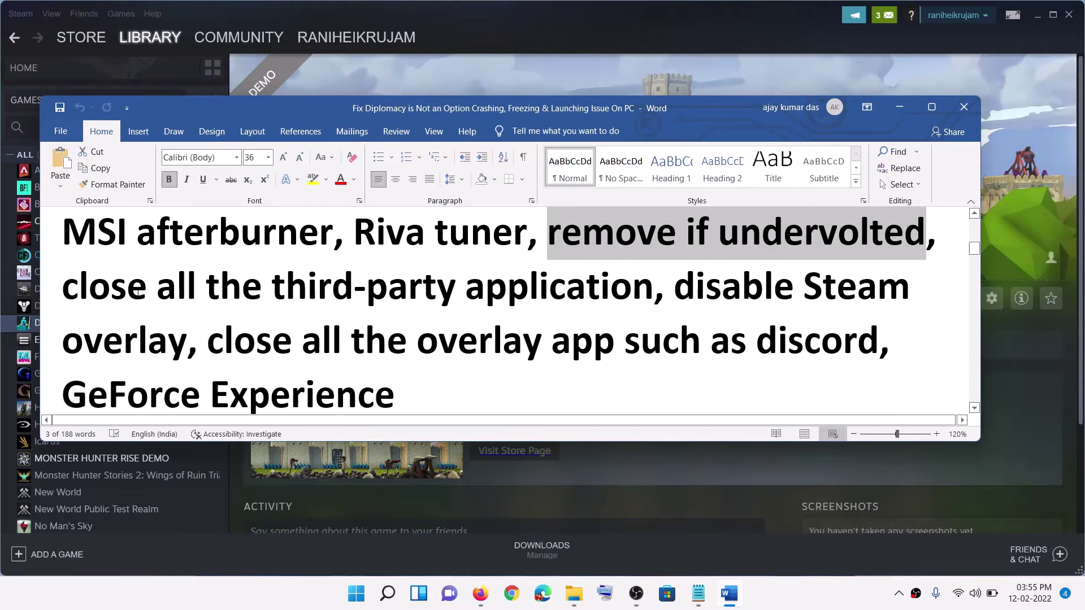
left_click_drag(109, 294, 583, 301)
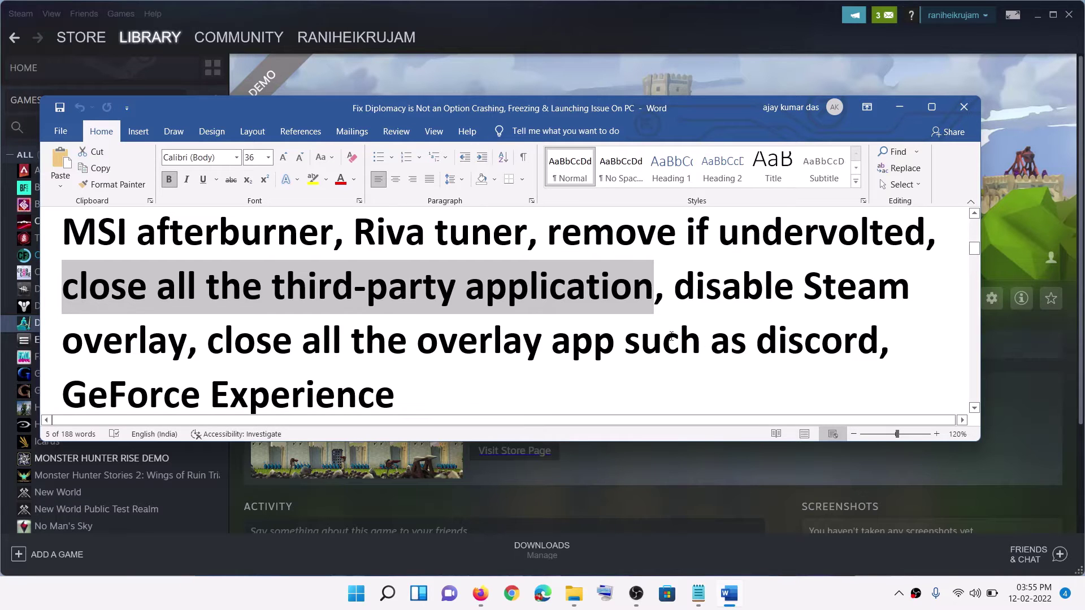
left_click_drag(216, 344, 545, 342)
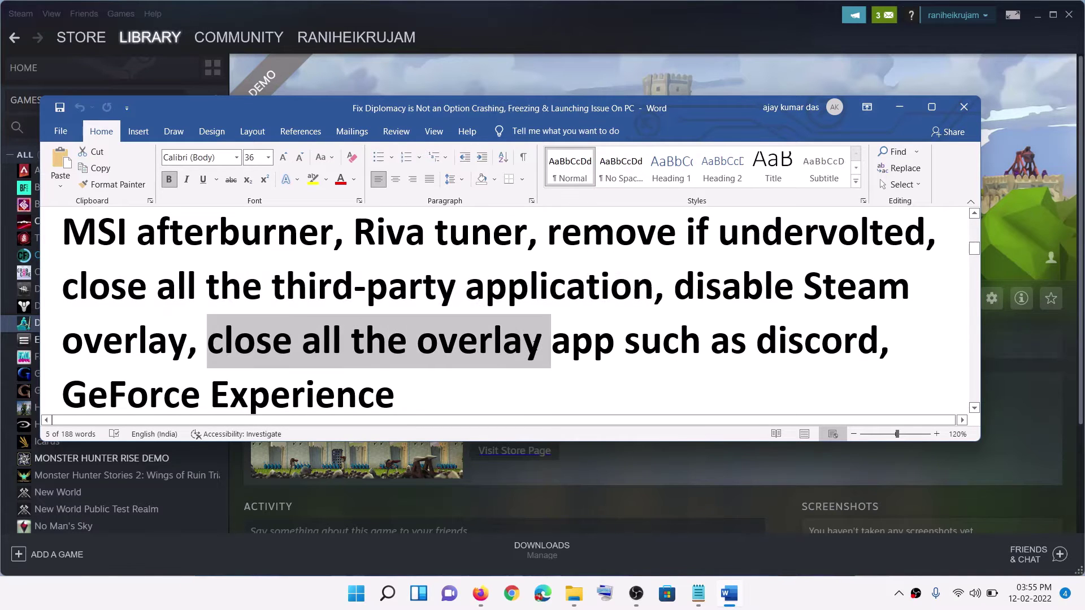
left_click_drag(704, 299, 413, 342)
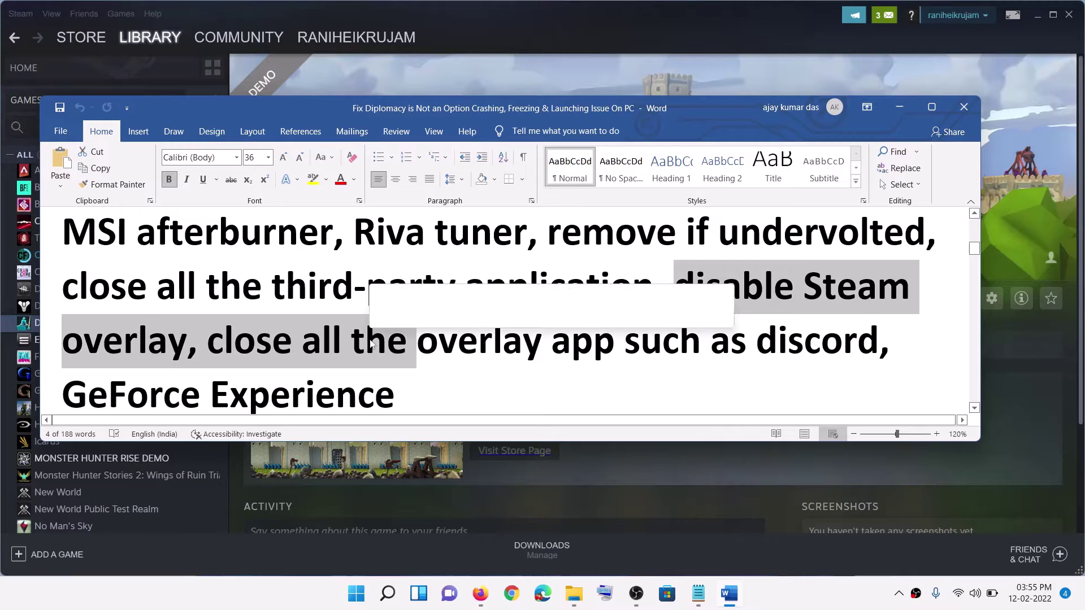
Step: Uncheck 'Enable the Steam Overlay while in-game' in the demo's properties and return to Word
left_click(898, 106)
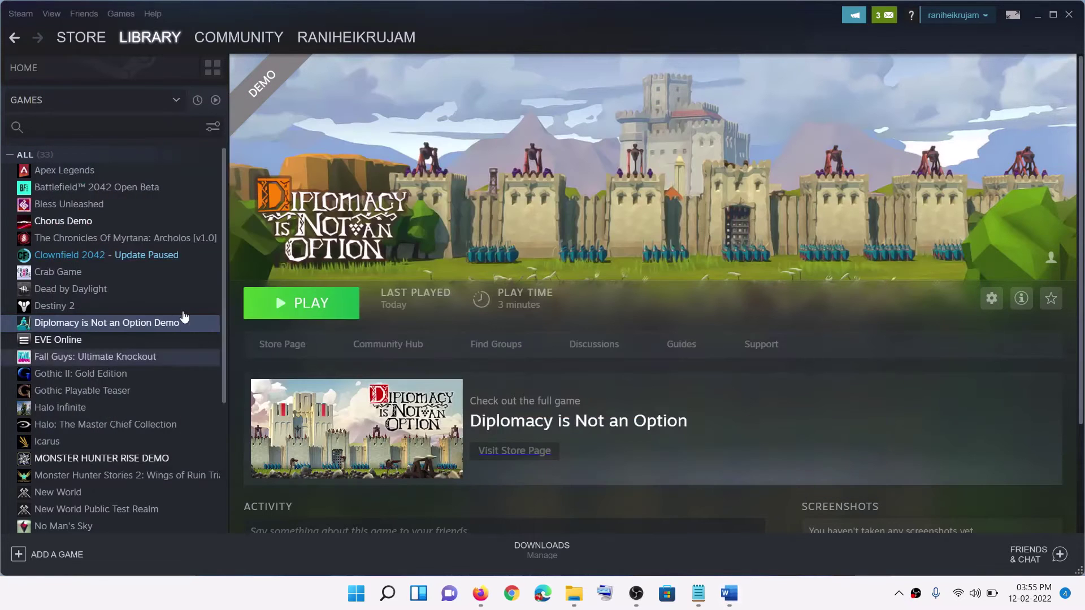
right_click(97, 323)
left_click(127, 404)
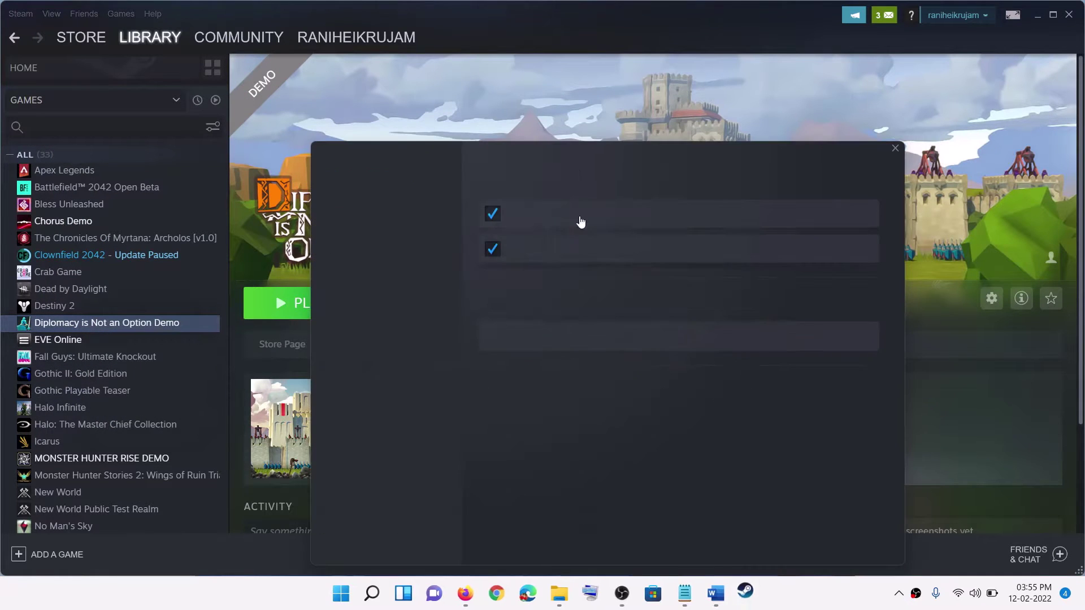
left_click(493, 215)
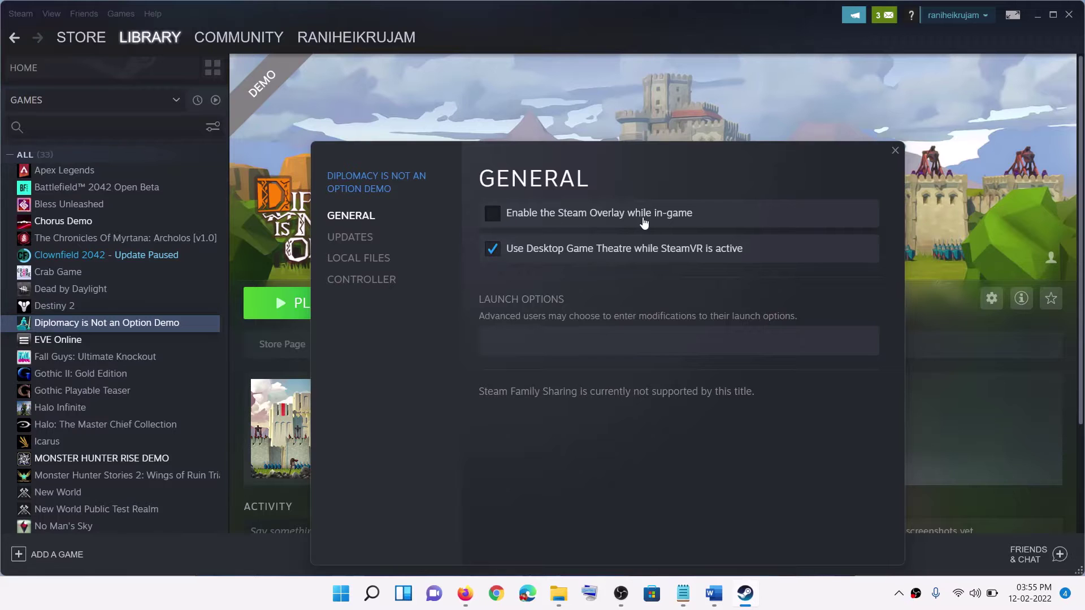
left_click(895, 150)
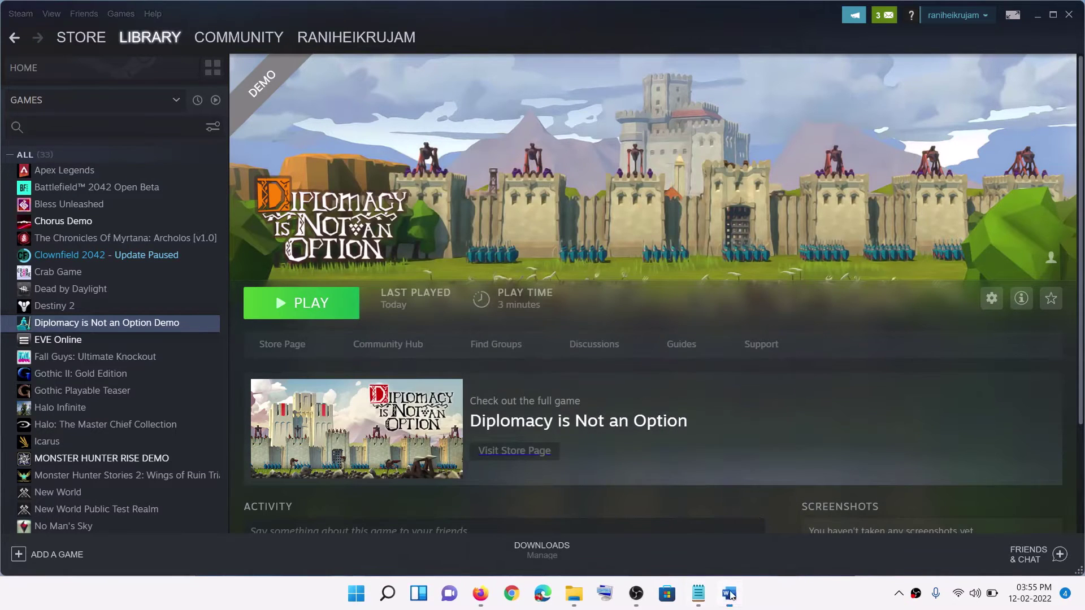
left_click(729, 595)
left_click_drag(758, 337, 879, 339)
scroll(184, 334, "down", 1)
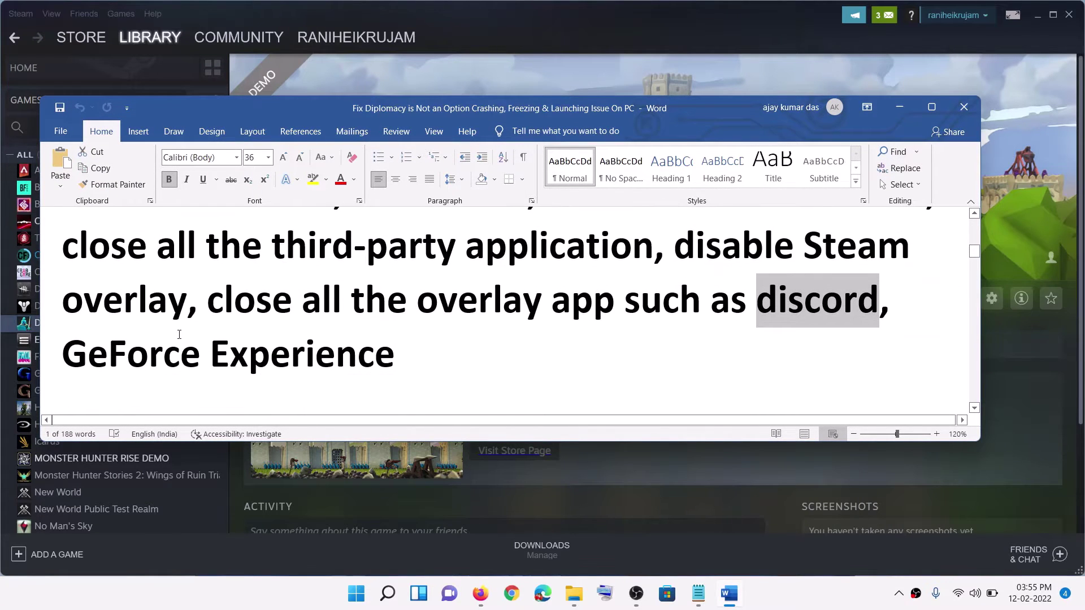
left_click_drag(84, 351, 395, 354)
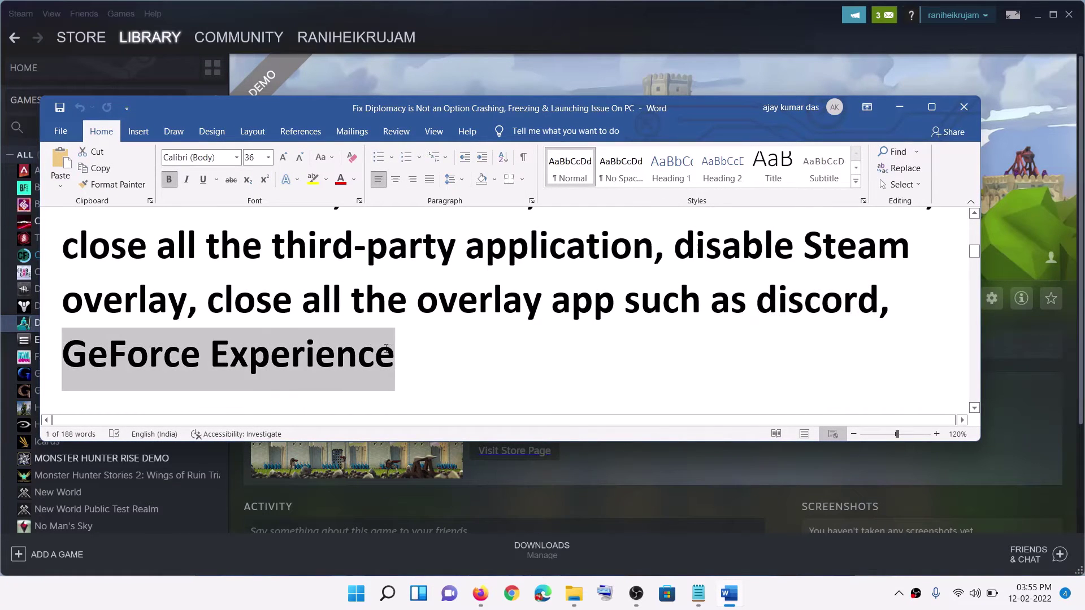
left_click(434, 363)
left_click_drag(486, 363, 208, 339)
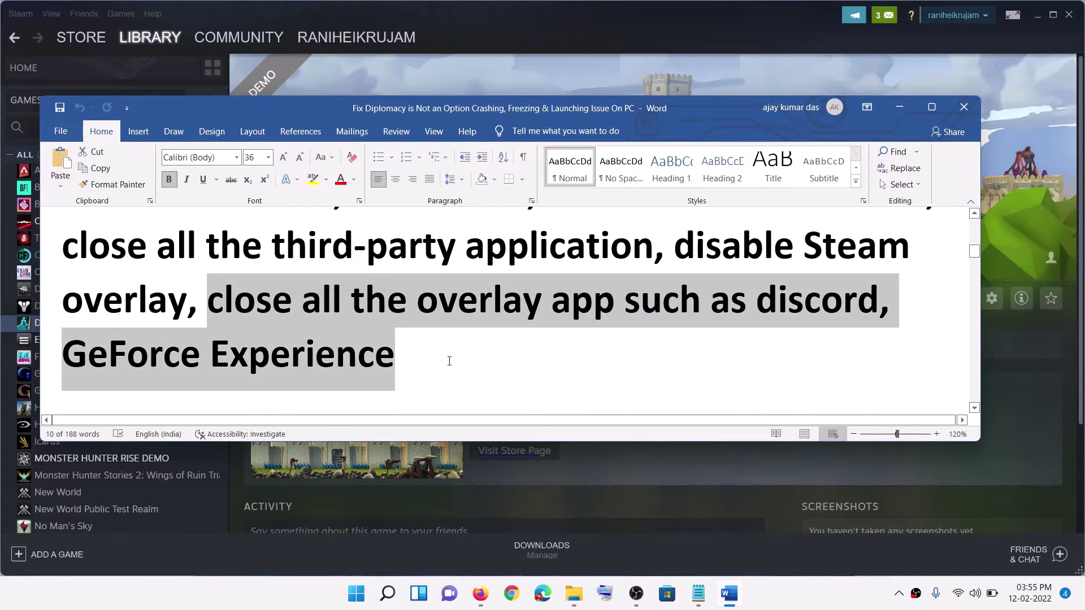
scroll(480, 368, "up", 1)
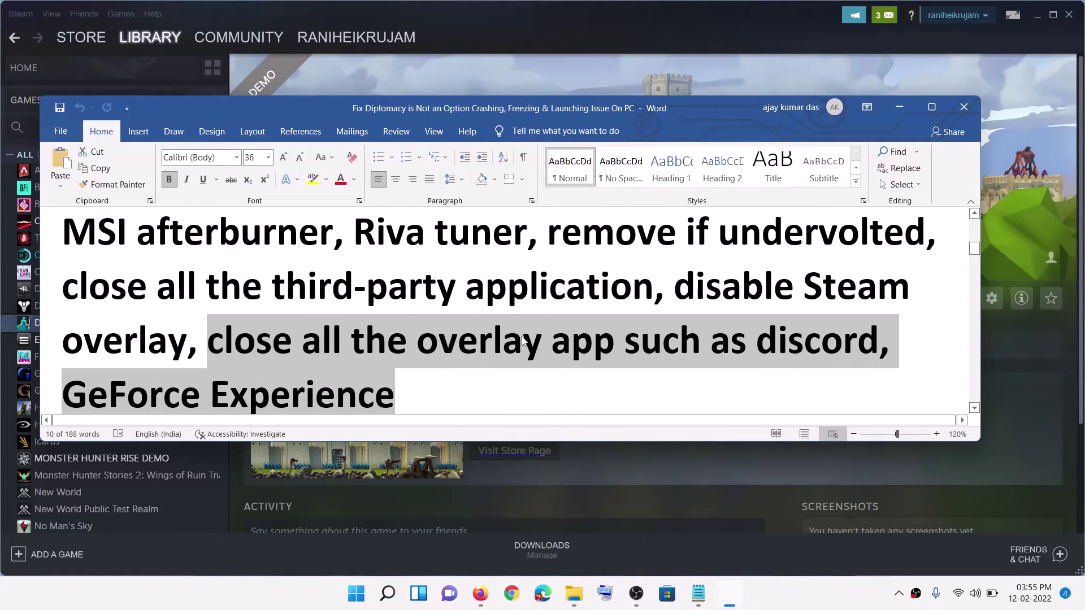
scroll(460, 348, "up", 2)
scroll(460, 348, "down", 8)
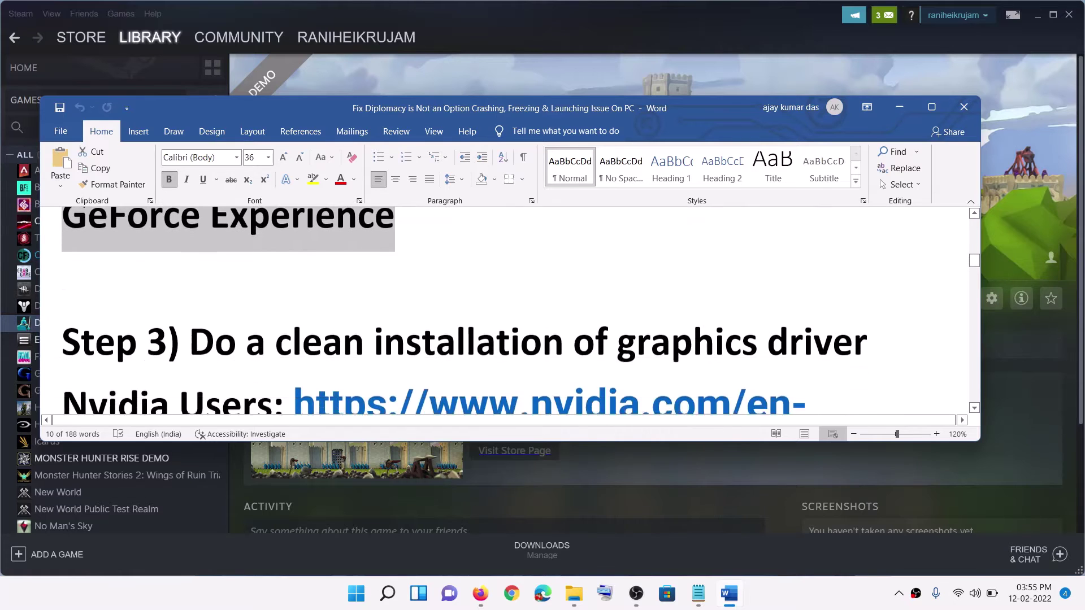
left_click_drag(246, 279, 760, 280)
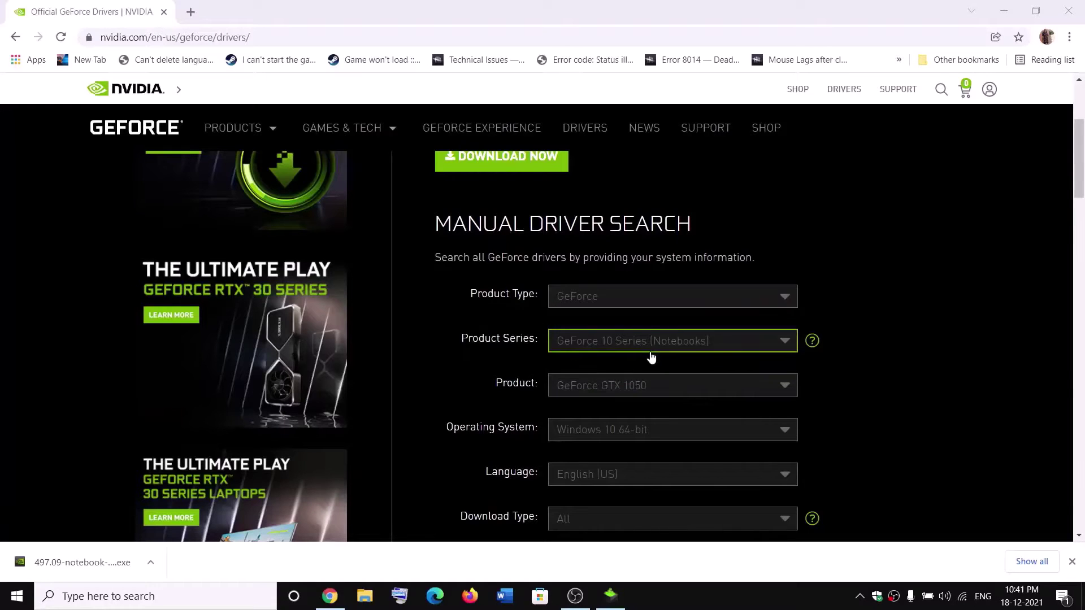
Step: Keep Windows 10 64-bit in Manual Driver Search and start the search
scroll(650, 356, "down", 1)
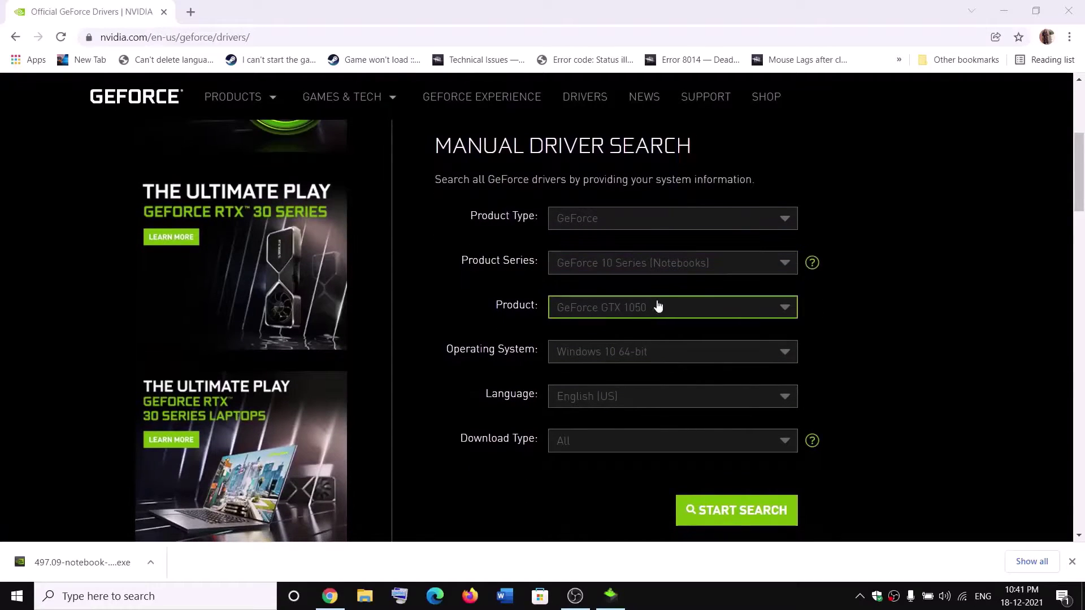
left_click(610, 352)
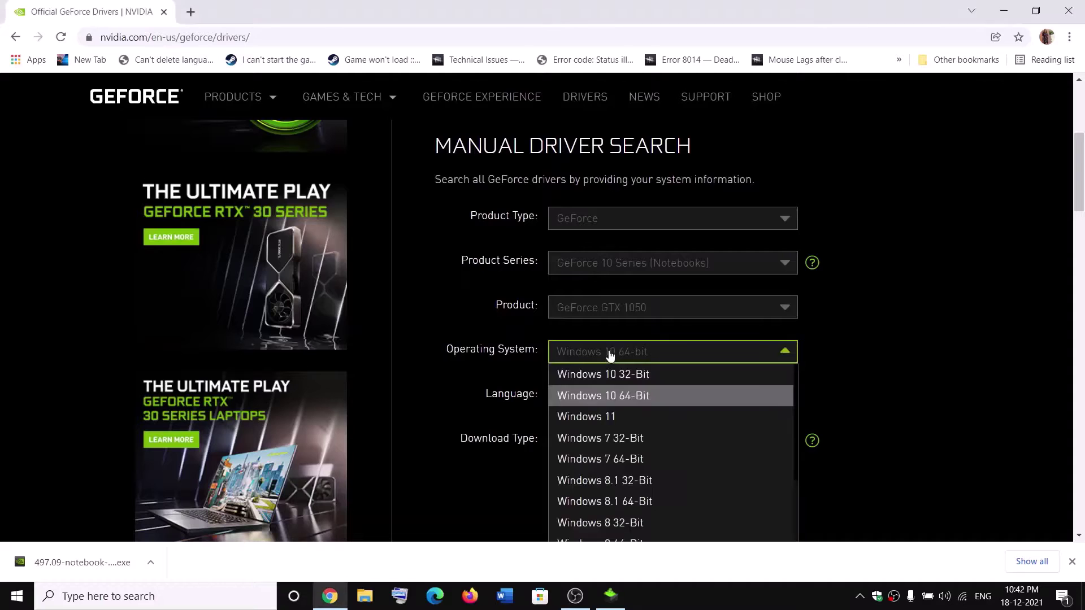
left_click(506, 403)
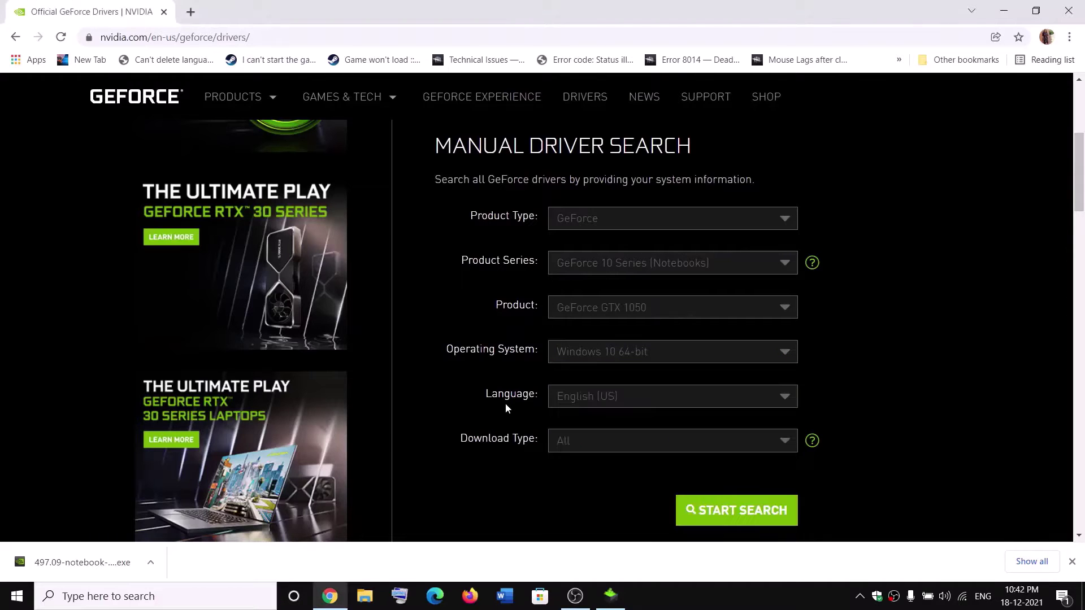
left_click(744, 521)
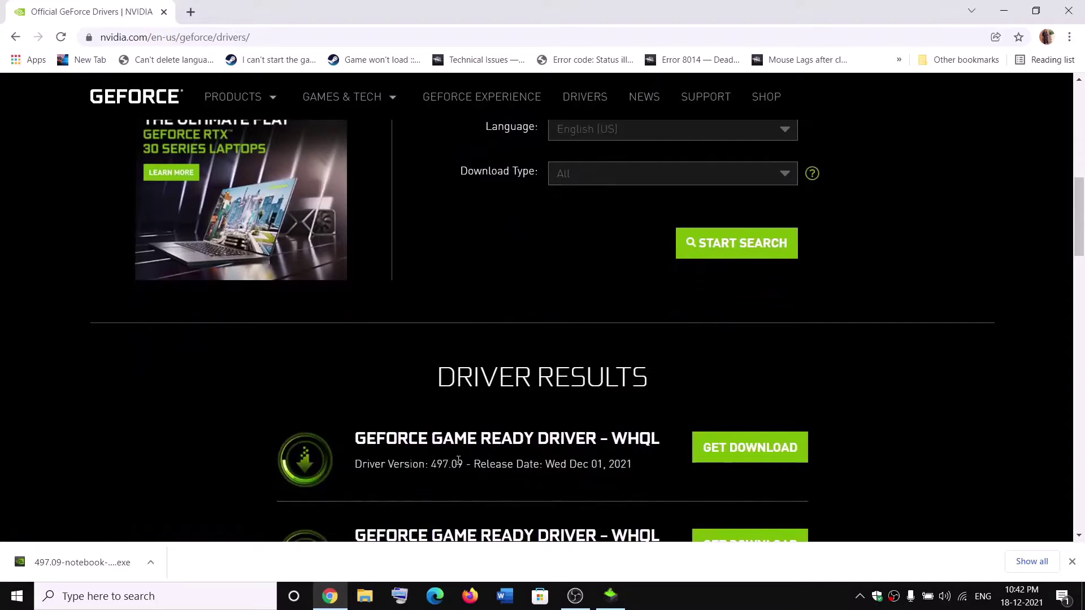
Step: Open the 497.09 driver page, download it and launch the NVIDIA installer
left_click_drag(458, 462, 605, 463)
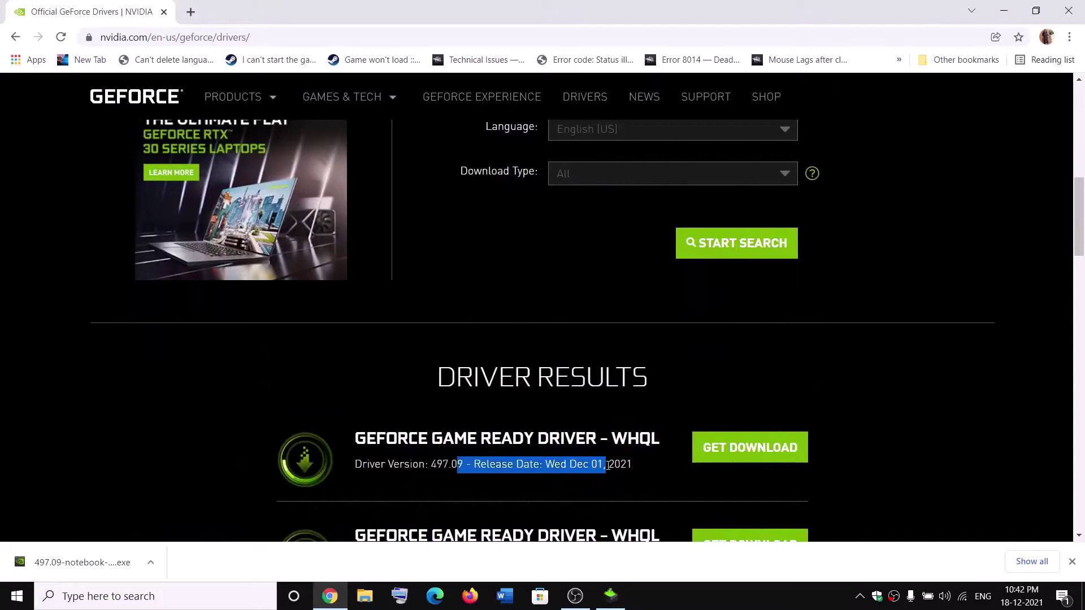
left_click(744, 460)
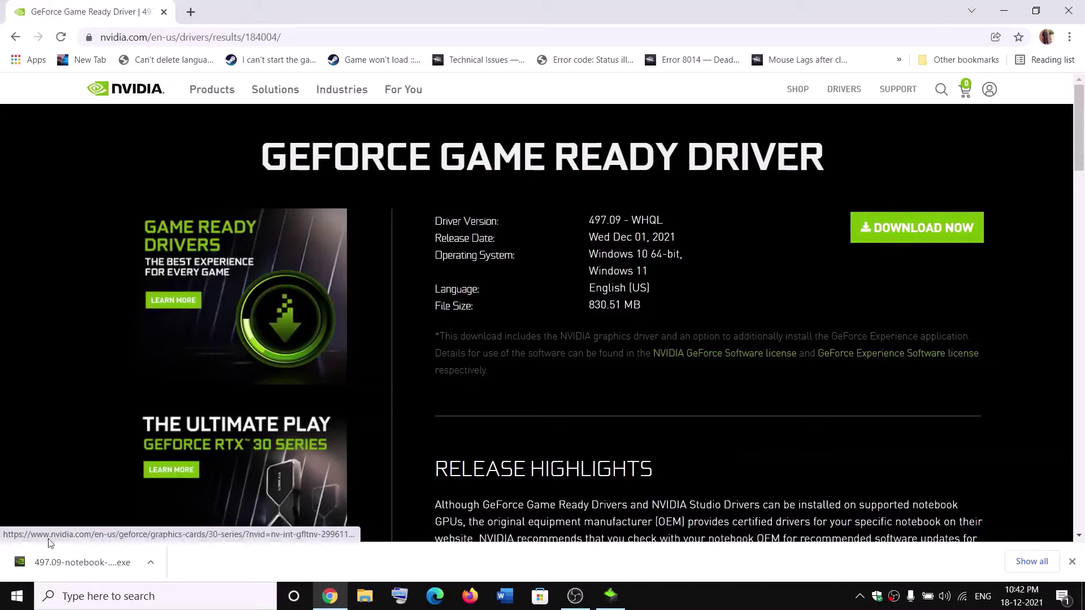
left_click(87, 569)
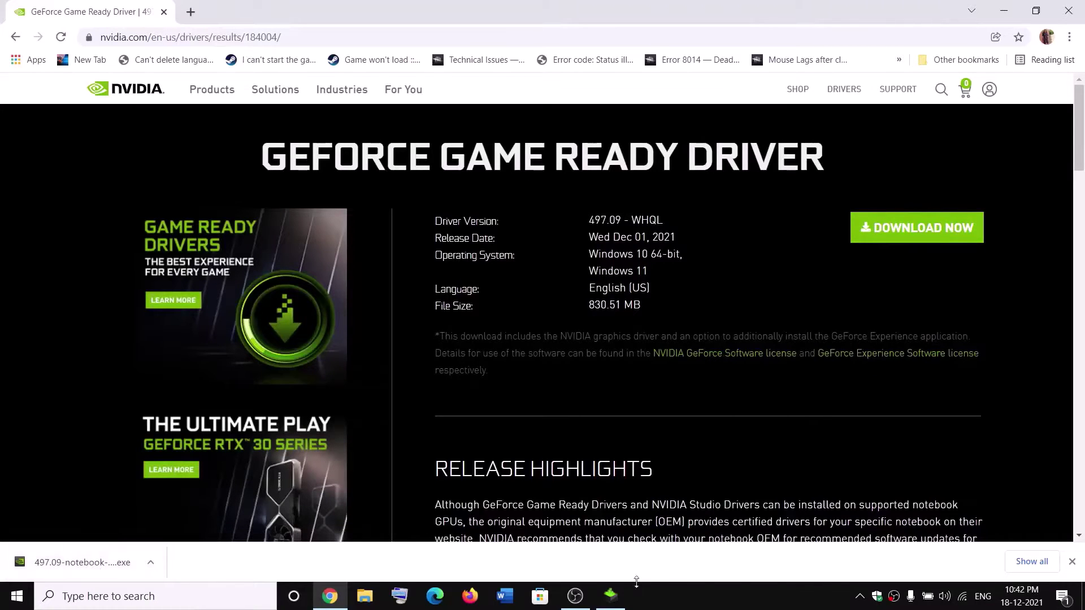
left_click(611, 596)
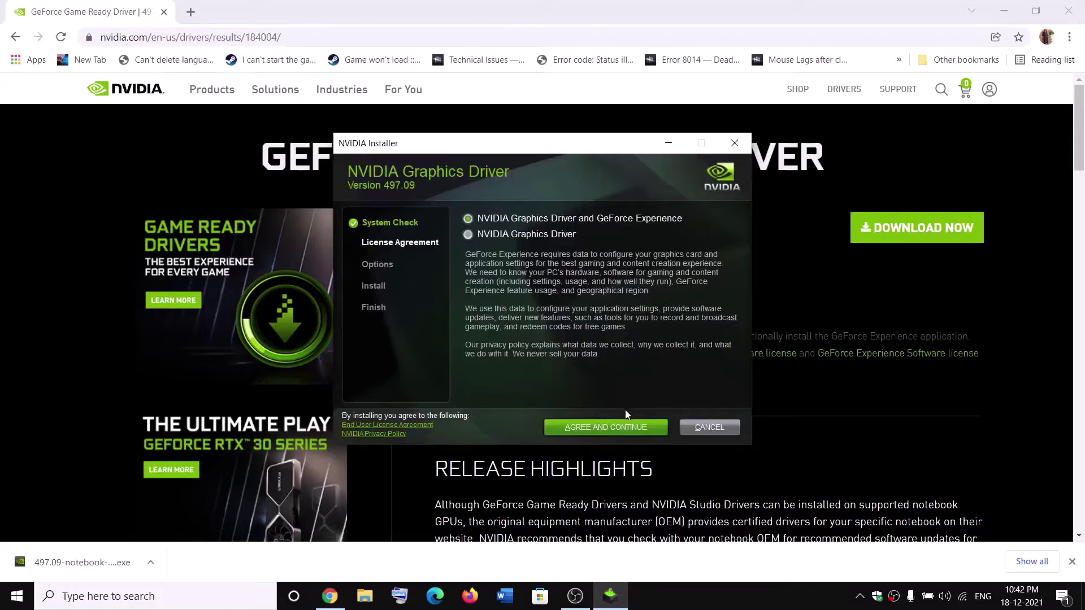
Step: Accept the licence and install the driver as Custom (Advanced) with a clean installation
left_click(602, 431)
left_click(506, 300)
left_click(631, 427)
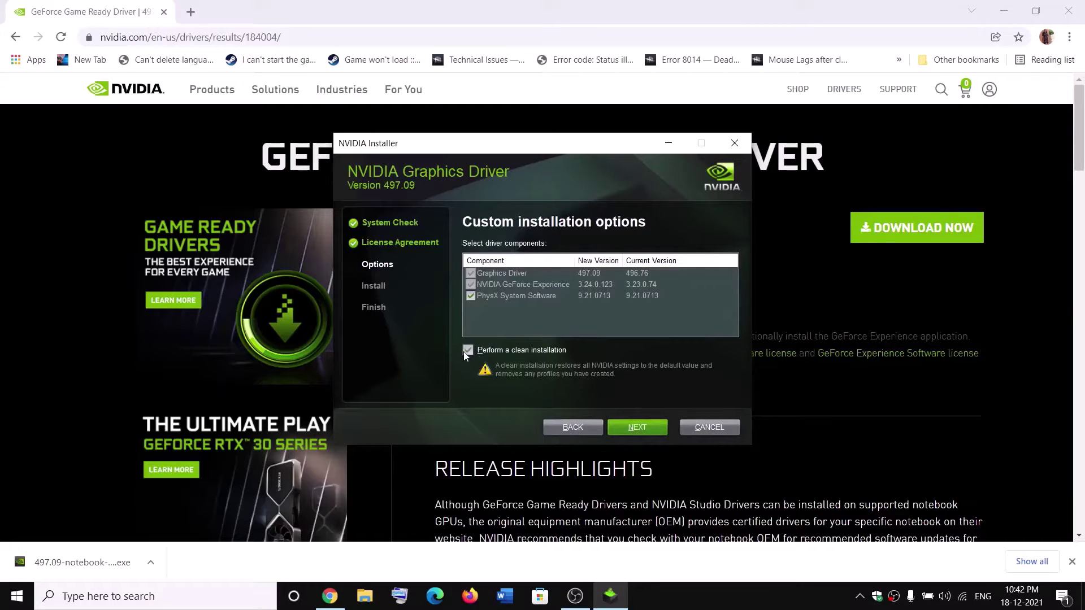
left_click(648, 426)
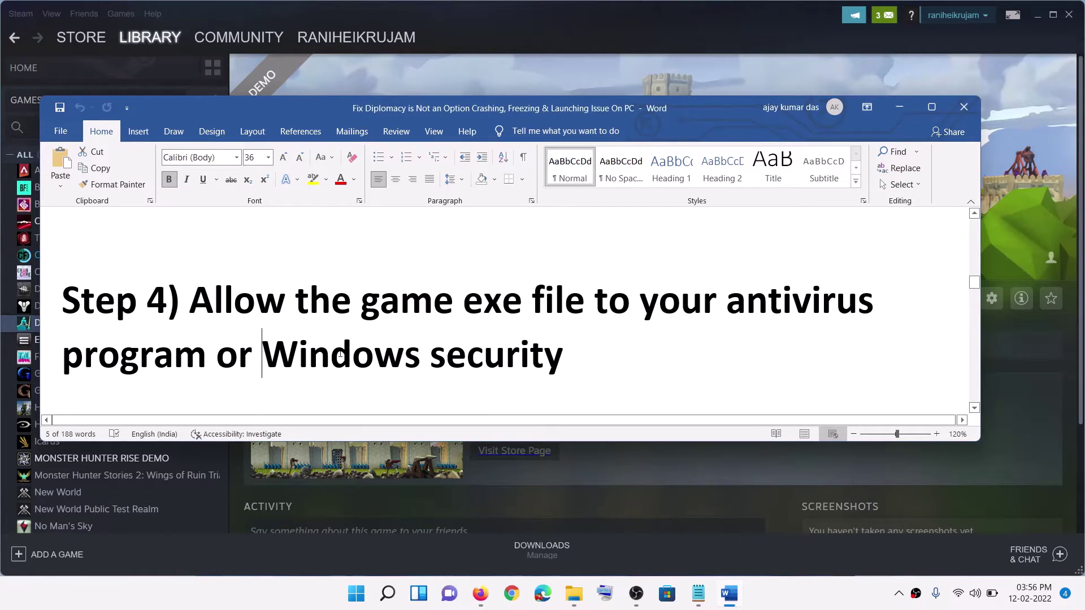
Step: Highlight 'Windows security' in the notes and launch Windows Settings
left_click_drag(284, 349, 536, 369)
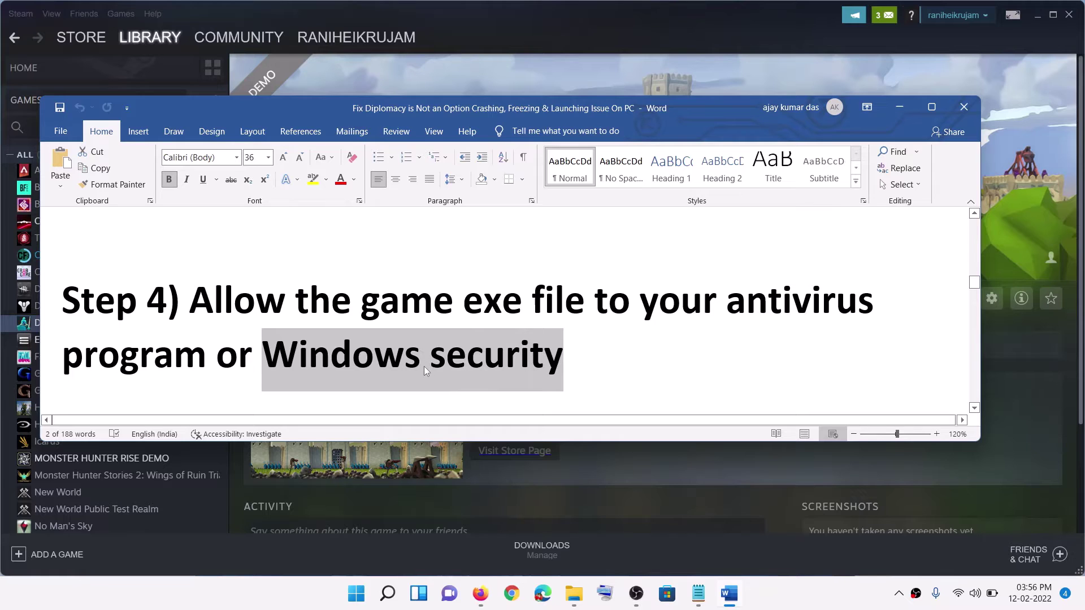
key("super")
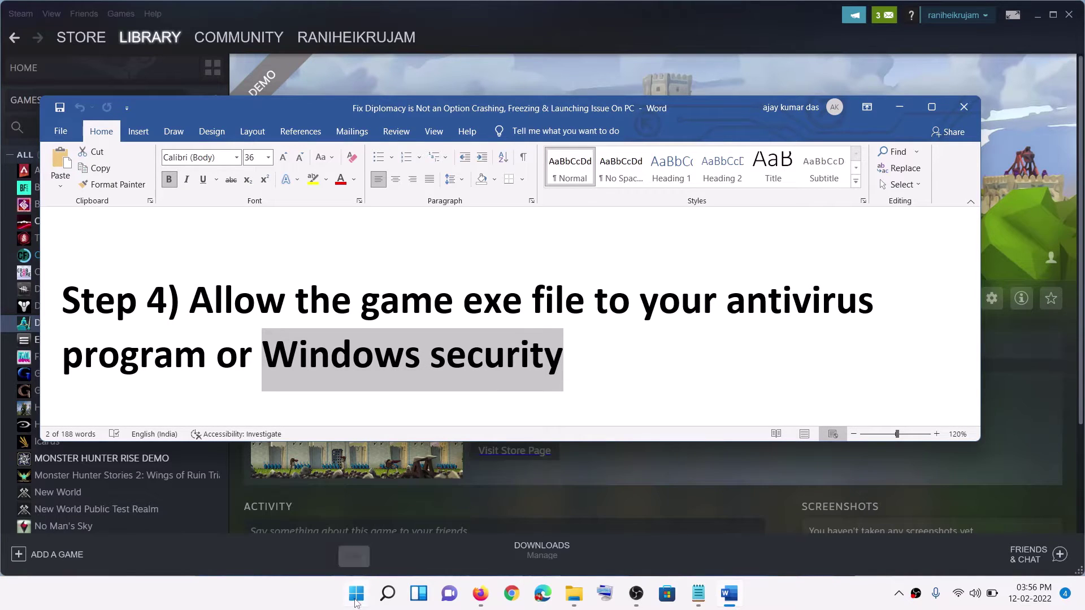
left_click(508, 234)
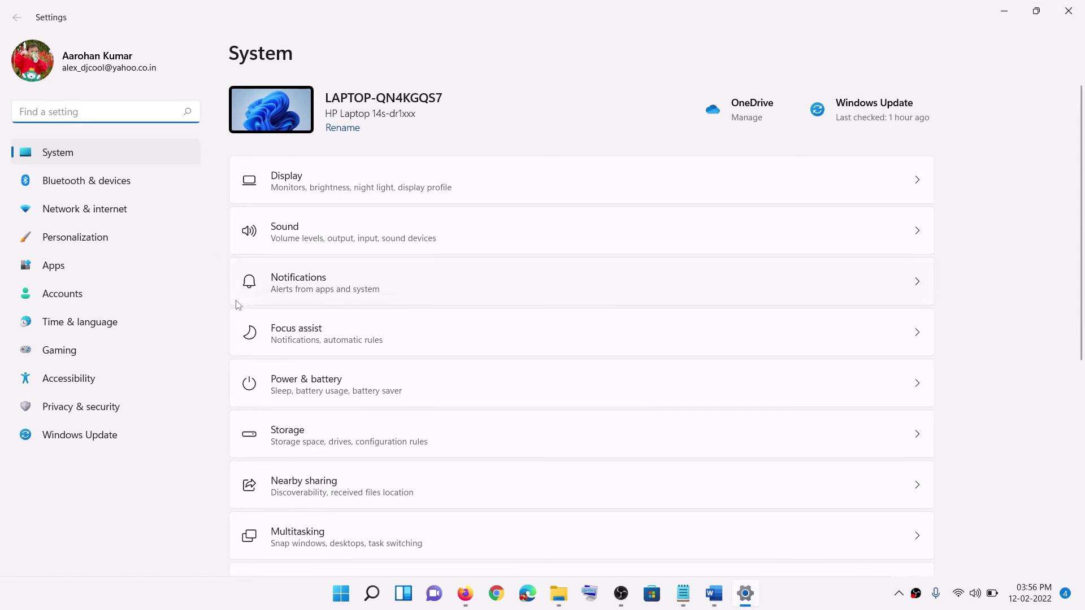
Step: Go to Privacy & security > Windows Security > Virus & threat protection
left_click(80, 412)
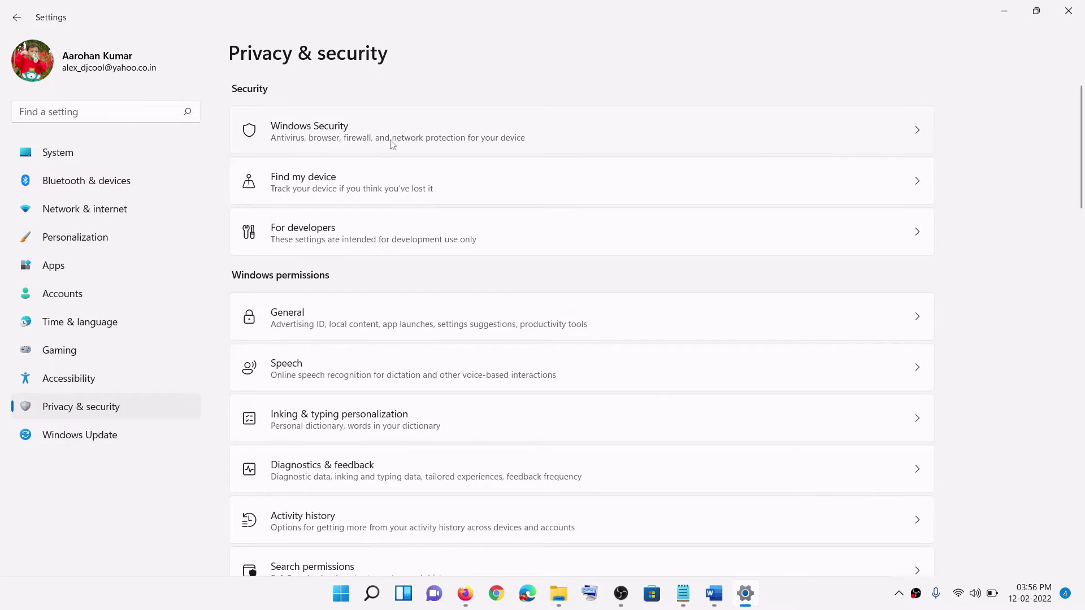
left_click(332, 136)
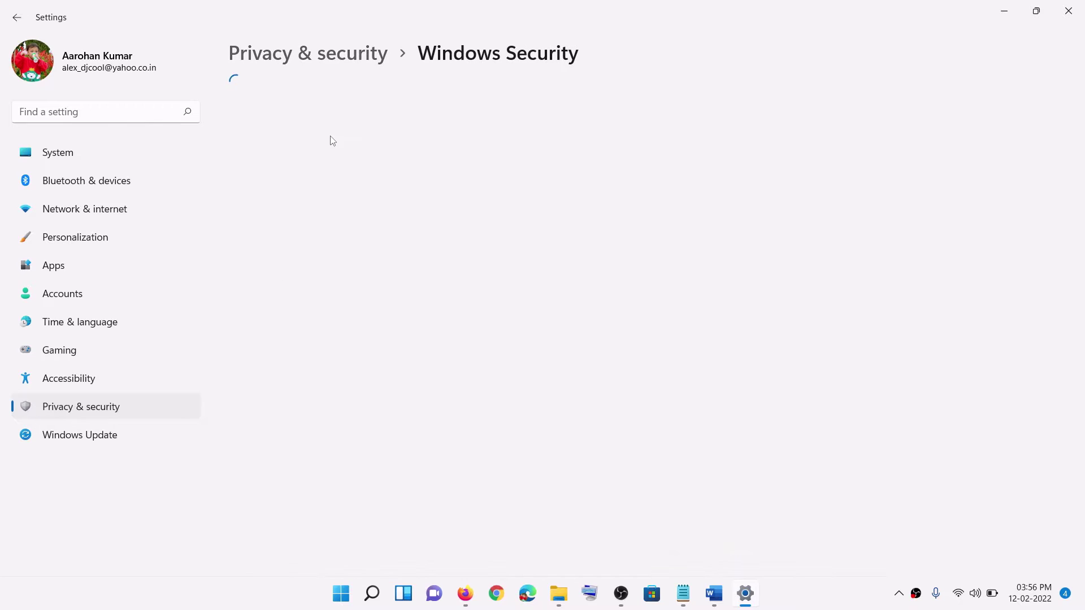
left_click(320, 216)
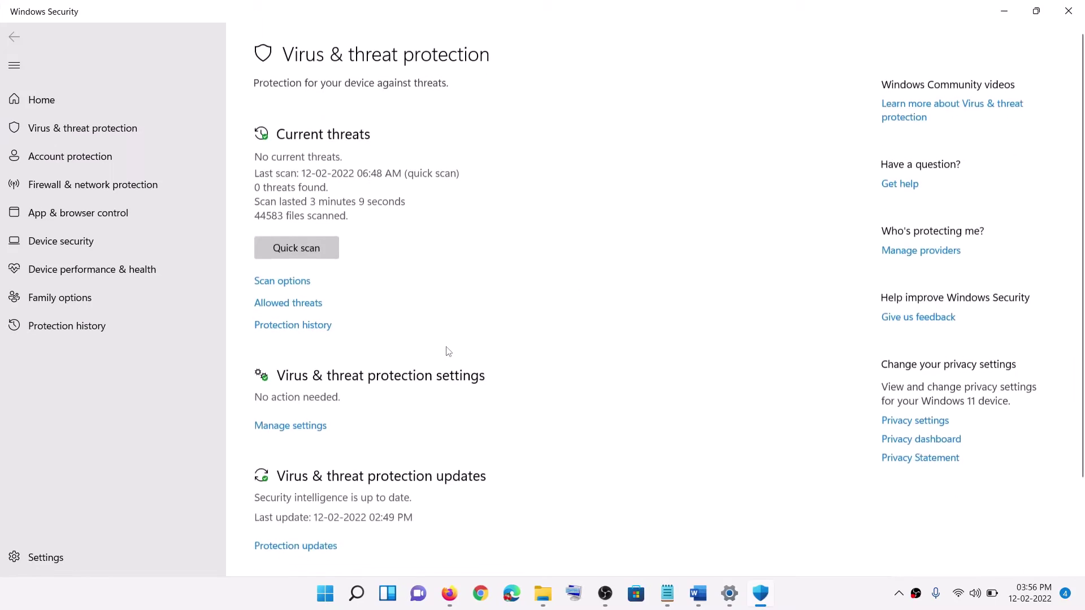
Step: Open Ransomware protection's allowed apps list and start adding an app from all apps
scroll(448, 351, "down", 2)
left_click(337, 535)
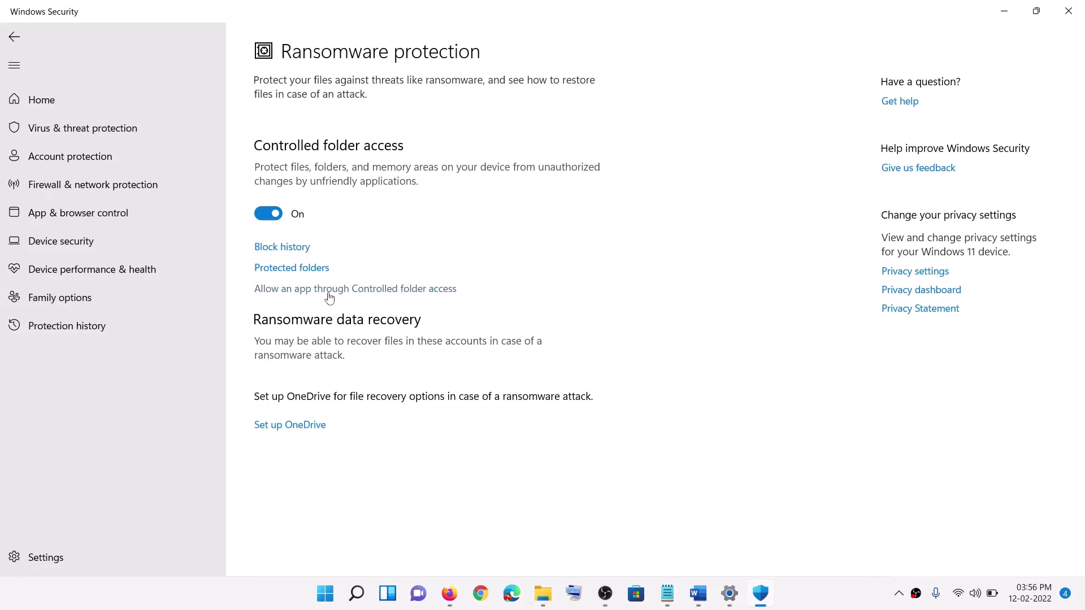
left_click(381, 289)
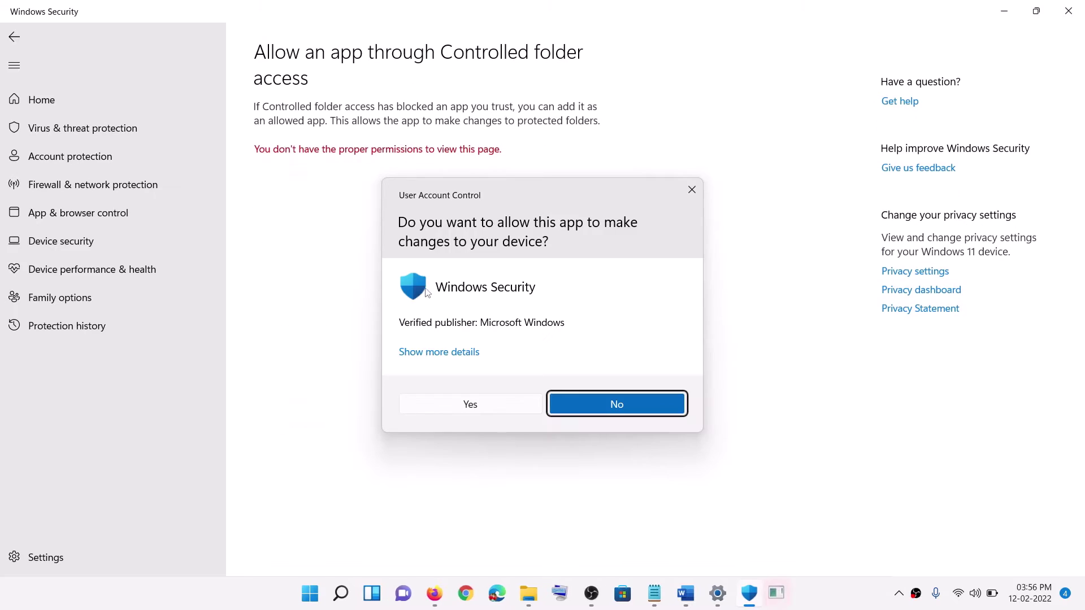
left_click(473, 406)
left_click(323, 161)
left_click(324, 216)
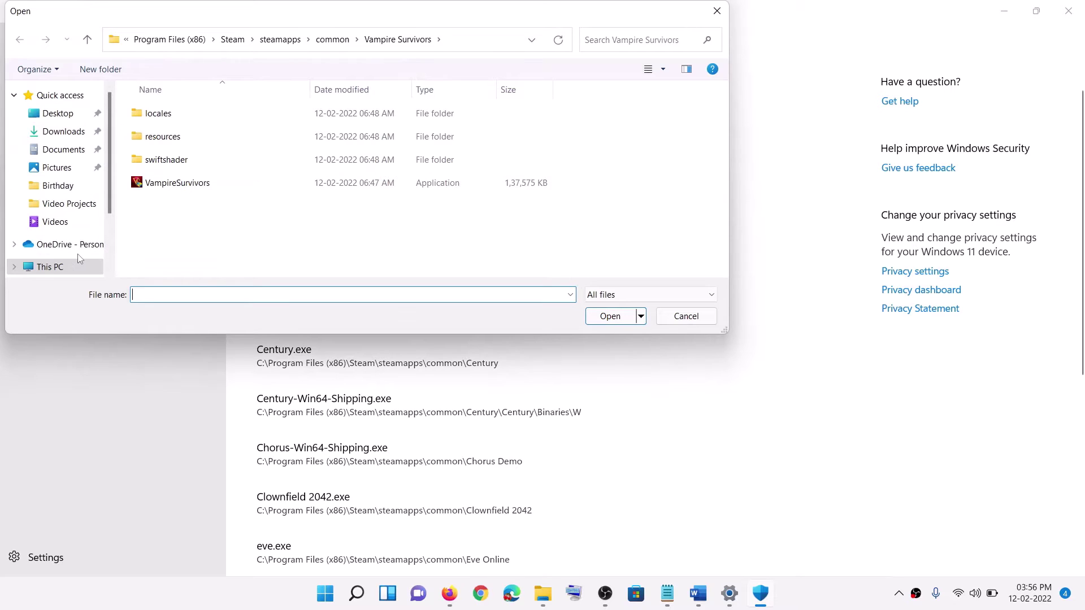
Step: Browse to C:\Program Files (x86)\Steam in the Open dialog
left_click(49, 267)
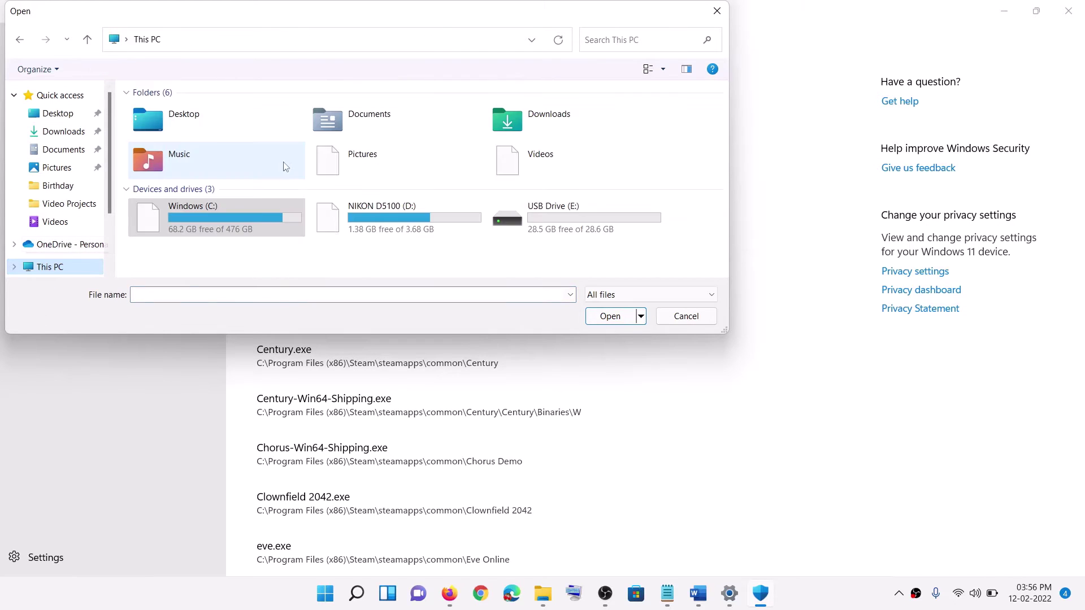
double_click(216, 223)
scroll(231, 219, "down", 2)
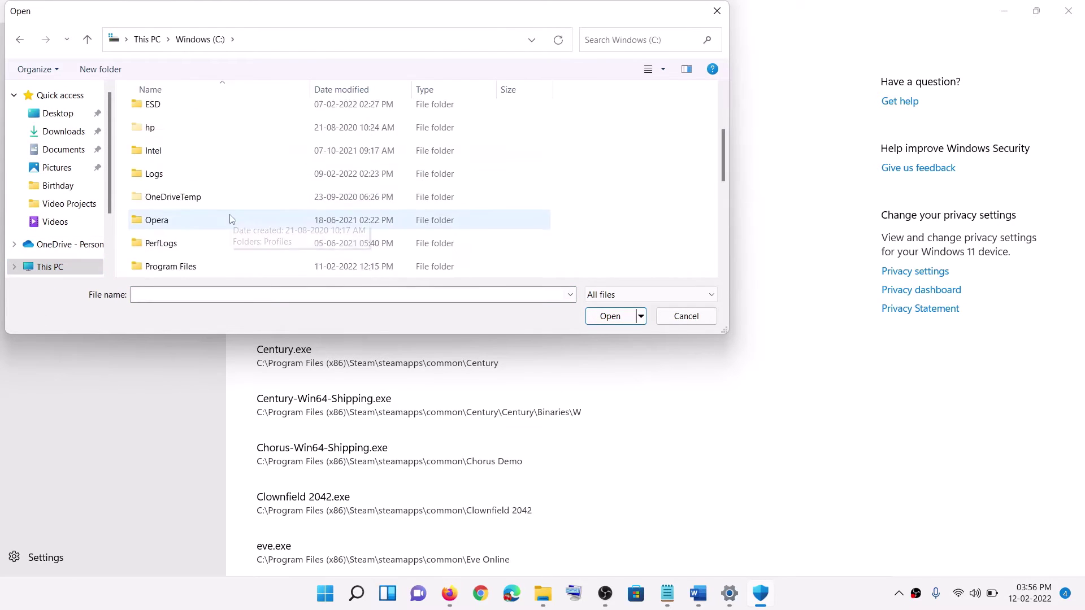
scroll(232, 219, "down", 1)
double_click(233, 220)
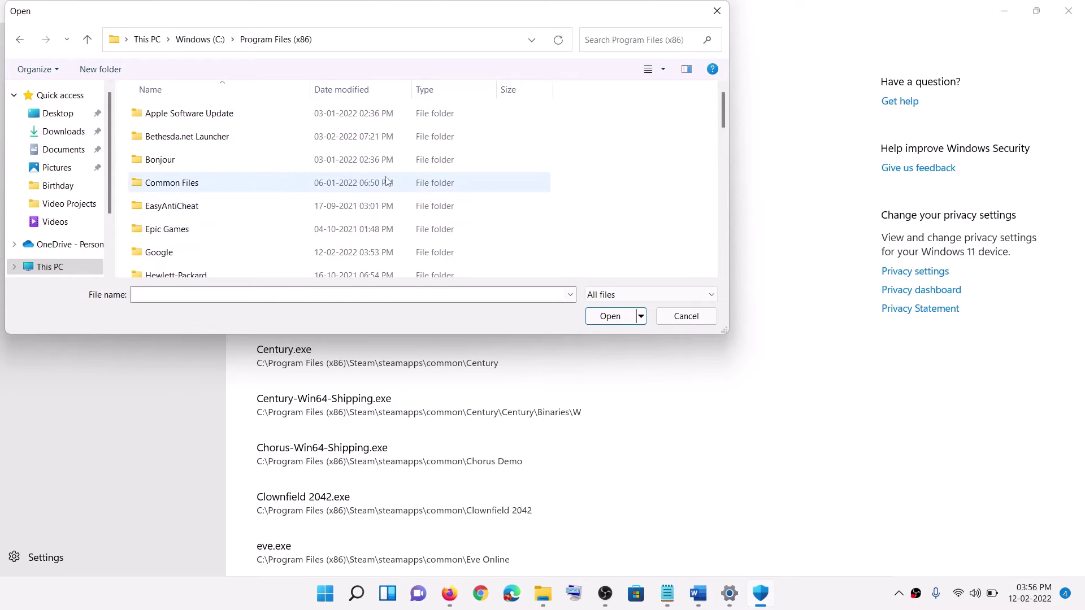
scroll(253, 206, "down", 1)
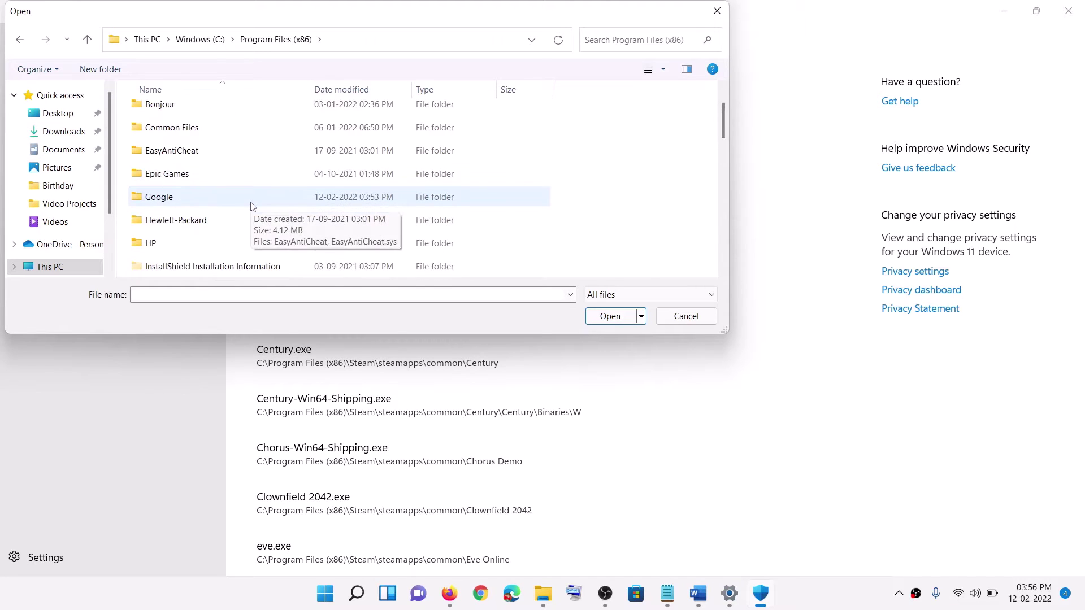
scroll(253, 206, "down", 5)
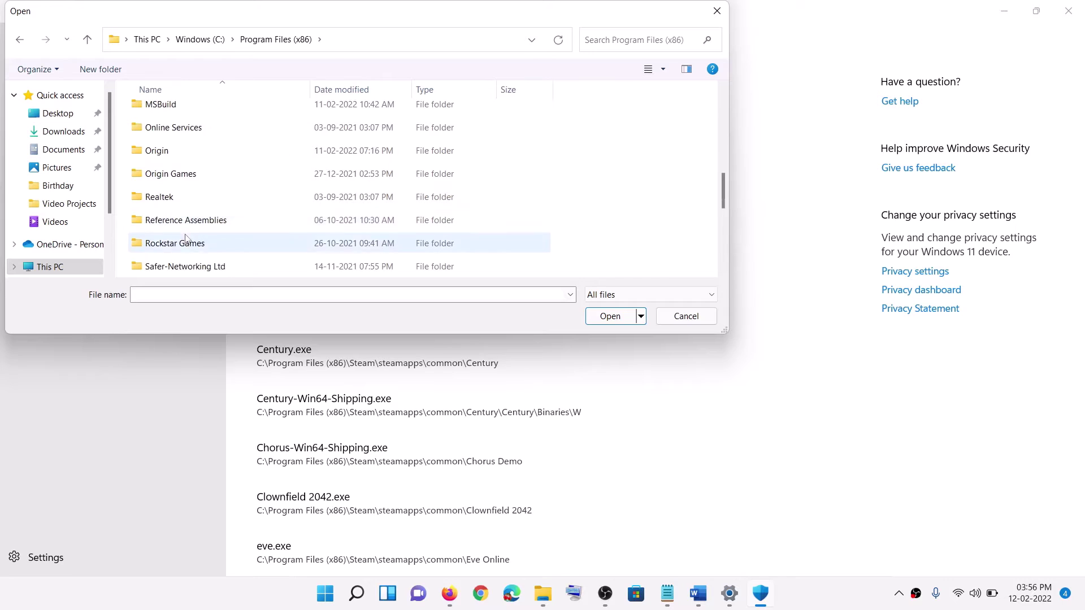
scroll(187, 213, "down", 1)
double_click(167, 222)
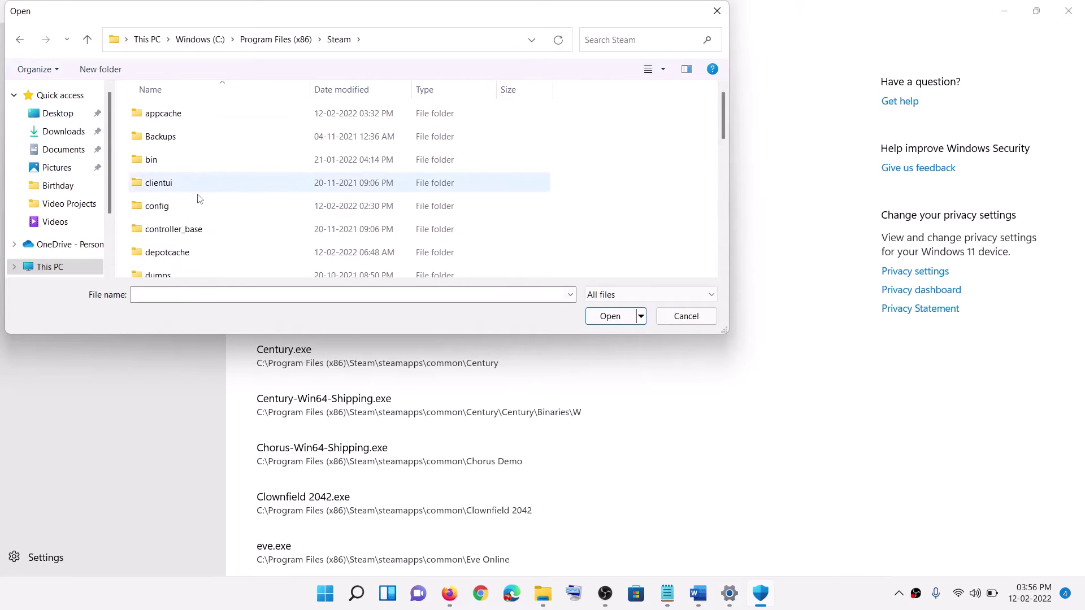
Step: Add the exe from steamapps\common\Diplomacy is Not an Option Demo, then close Windows Security and Settings
scroll(200, 202, "down", 1)
scroll(201, 202, "down", 3)
double_click(180, 175)
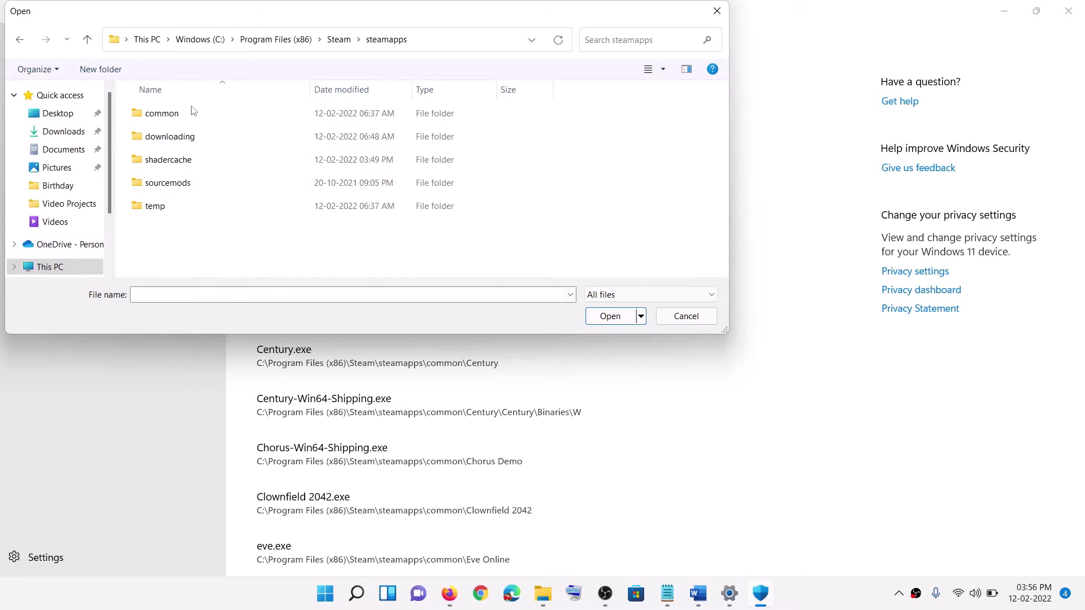
double_click(173, 116)
left_click(194, 117)
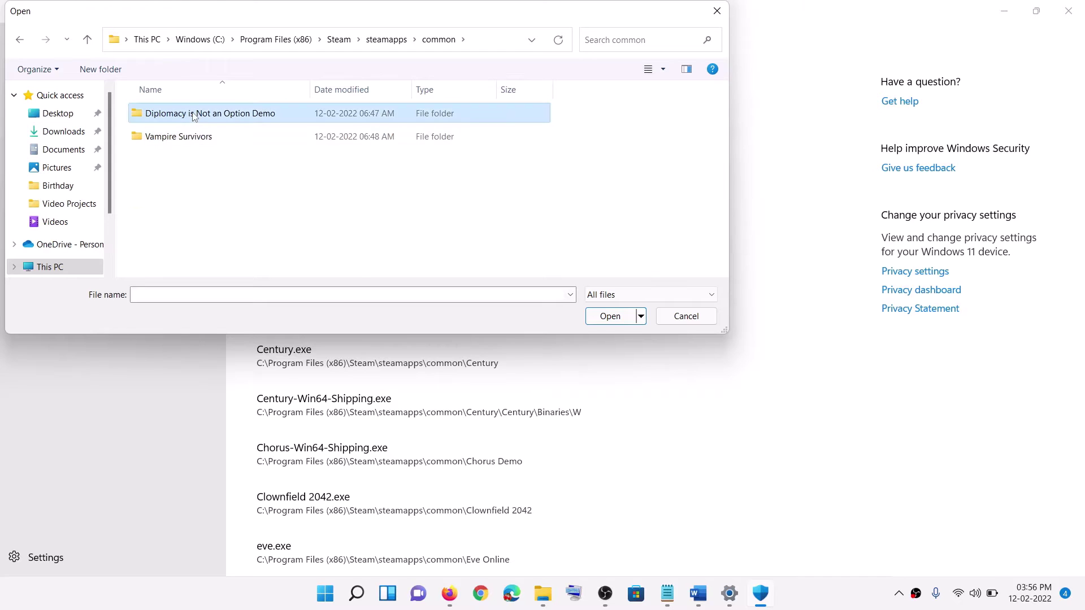
double_click(164, 116)
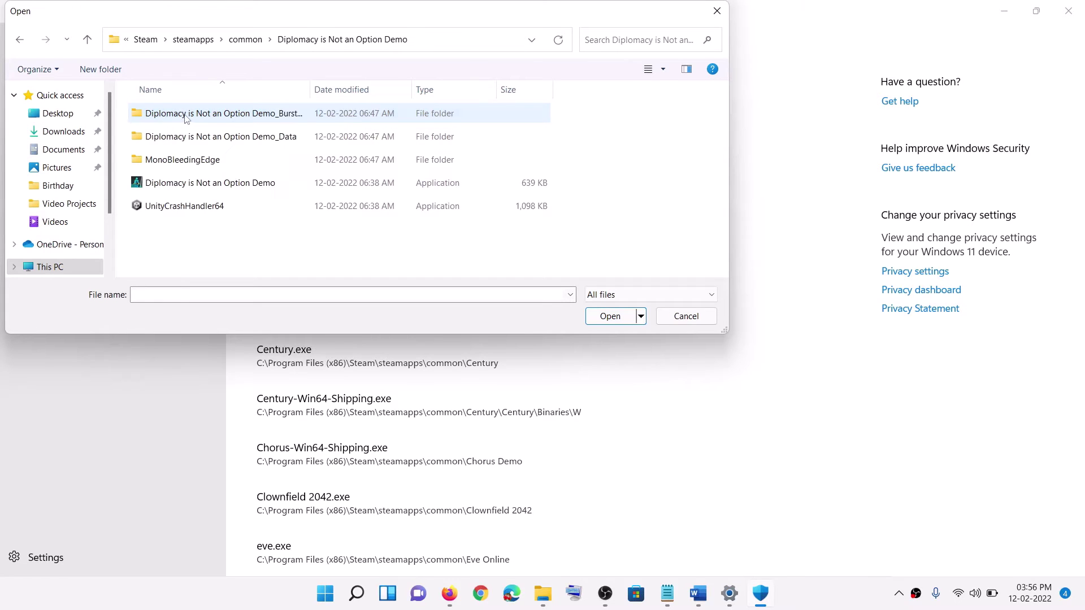
left_click(213, 185)
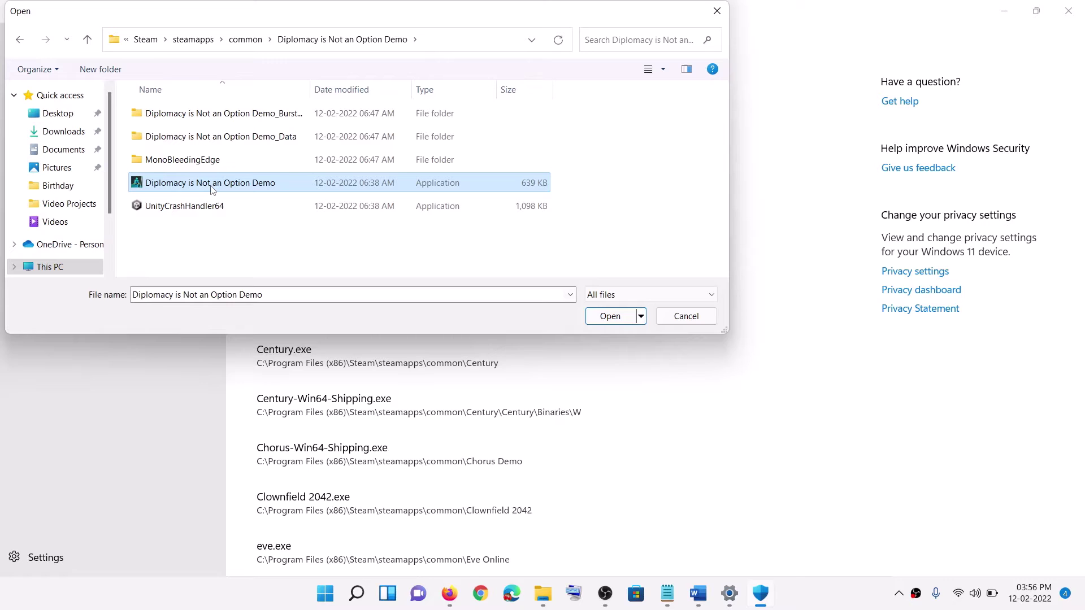
left_click(615, 318)
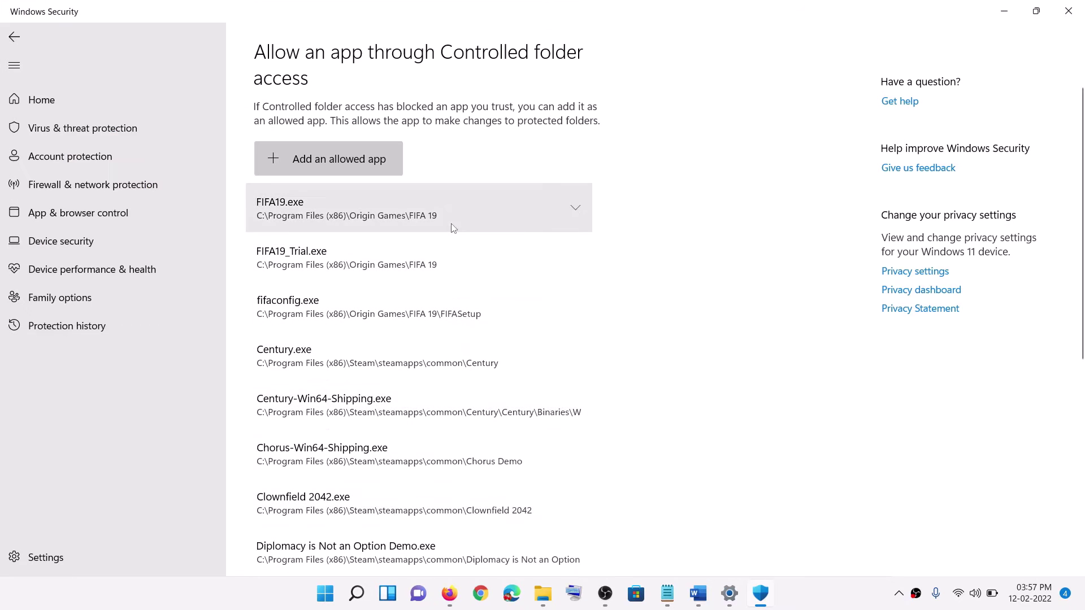
left_click(1068, 11)
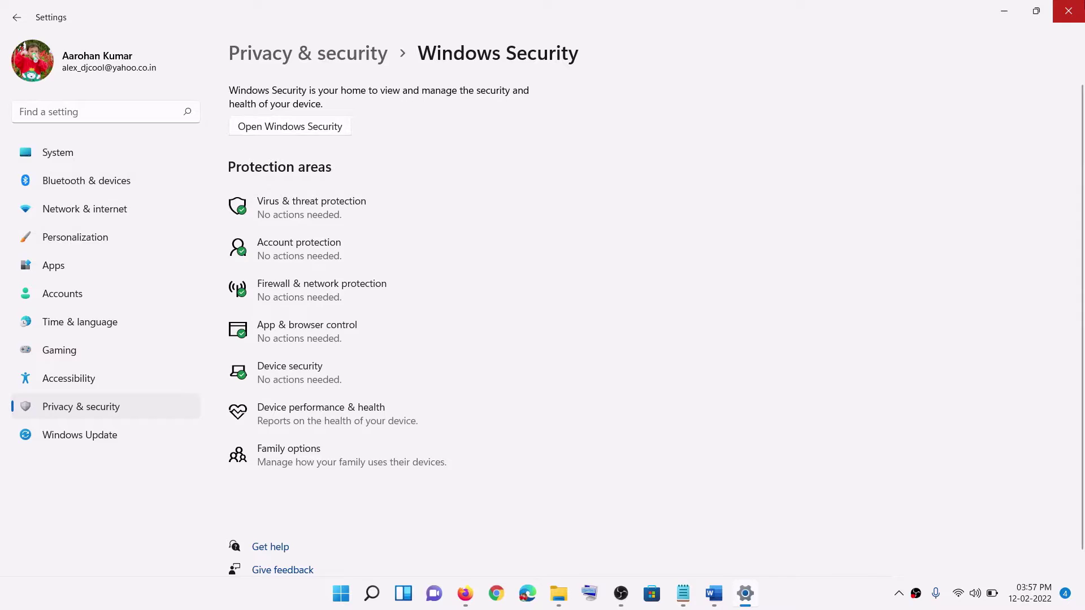
left_click(1068, 11)
Step: Select the Step 5 'run as administrator' heading in Word, then minimise the notes
scroll(486, 347, "down", 2)
scroll(488, 358, "down", 1)
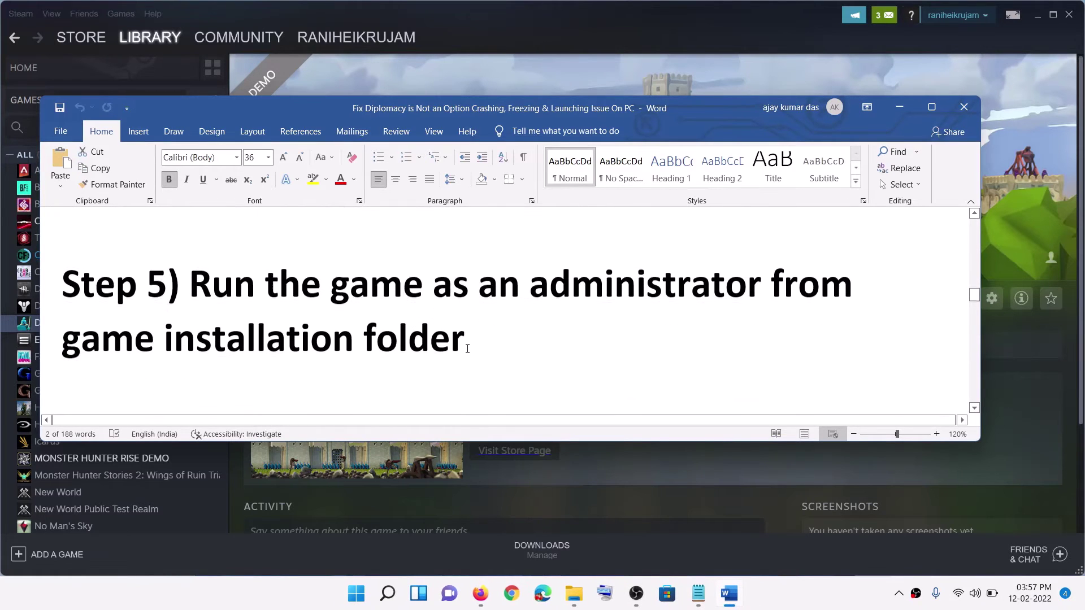
left_click_drag(525, 328, 233, 279)
left_click(900, 106)
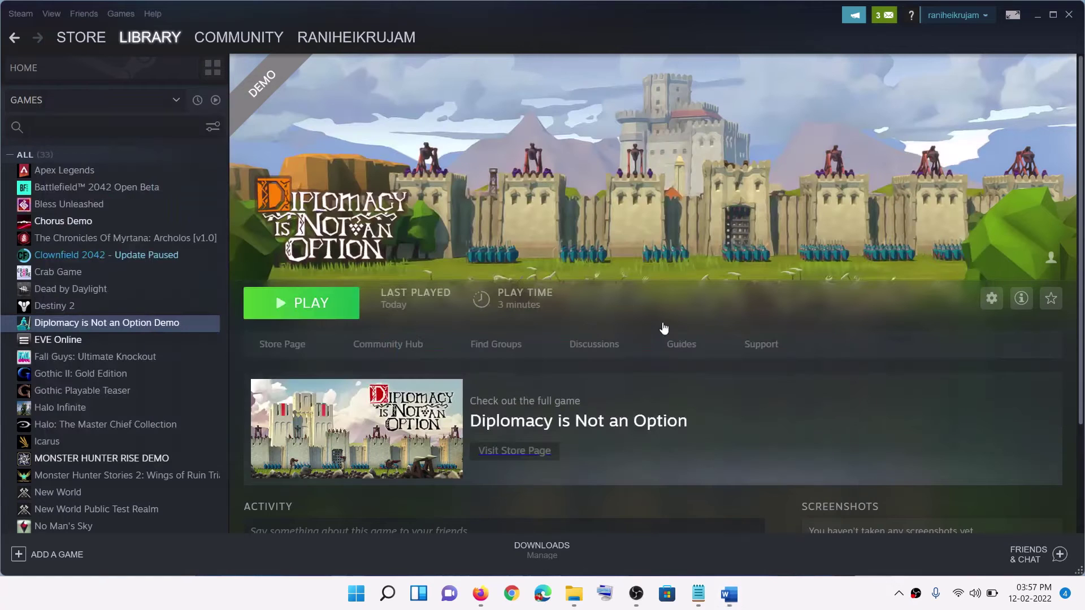
Step: Browse the demo's local files from Steam and open the game exe's Properties
right_click(101, 328)
mouse_move(127, 394)
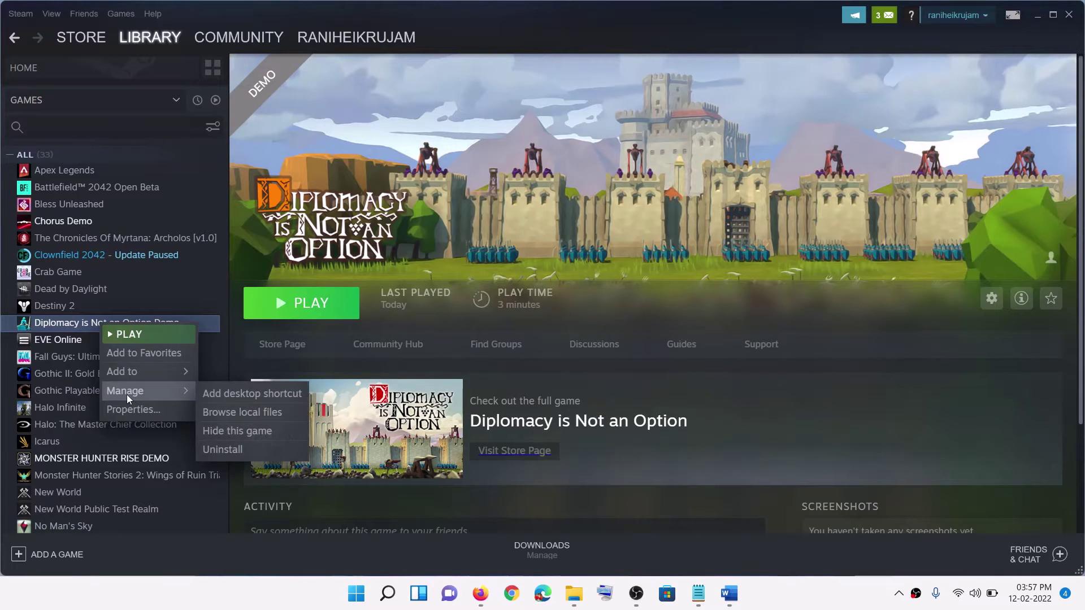
left_click(277, 411)
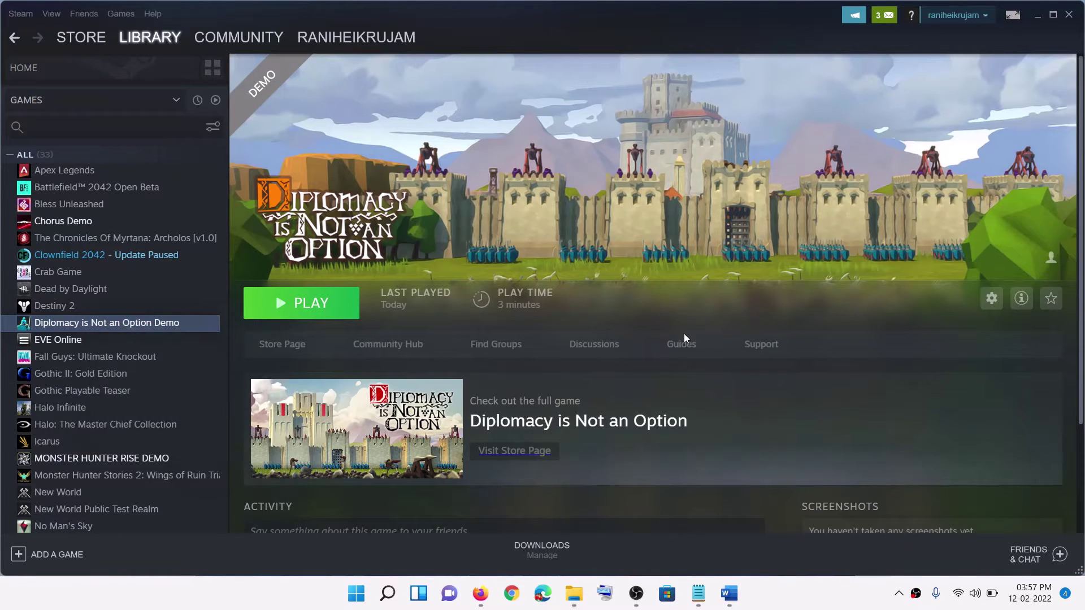
mouse_move(573, 593)
left_click(632, 553)
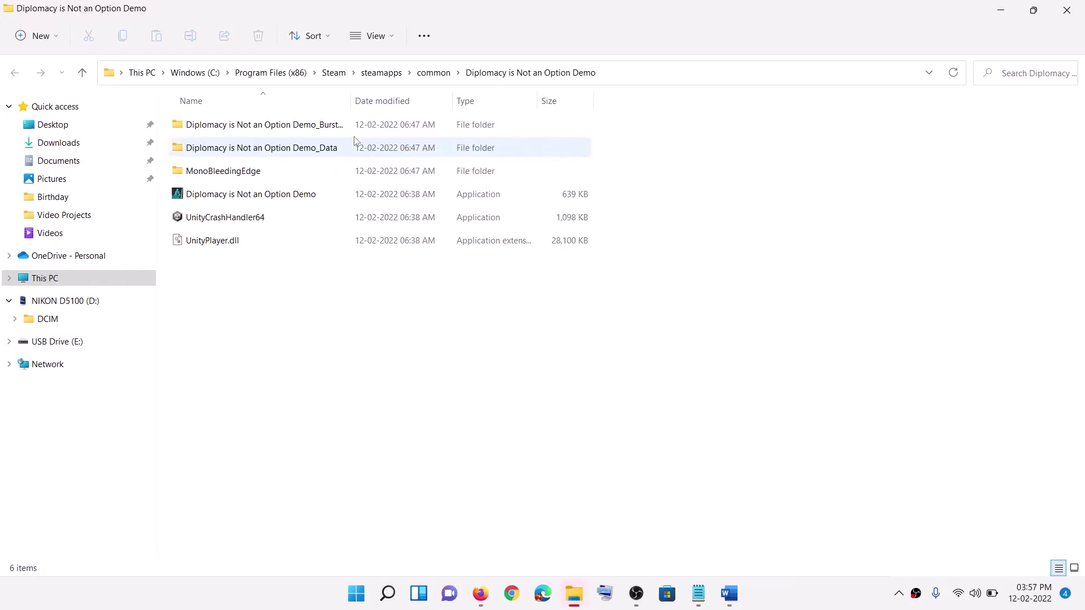
left_click(237, 195)
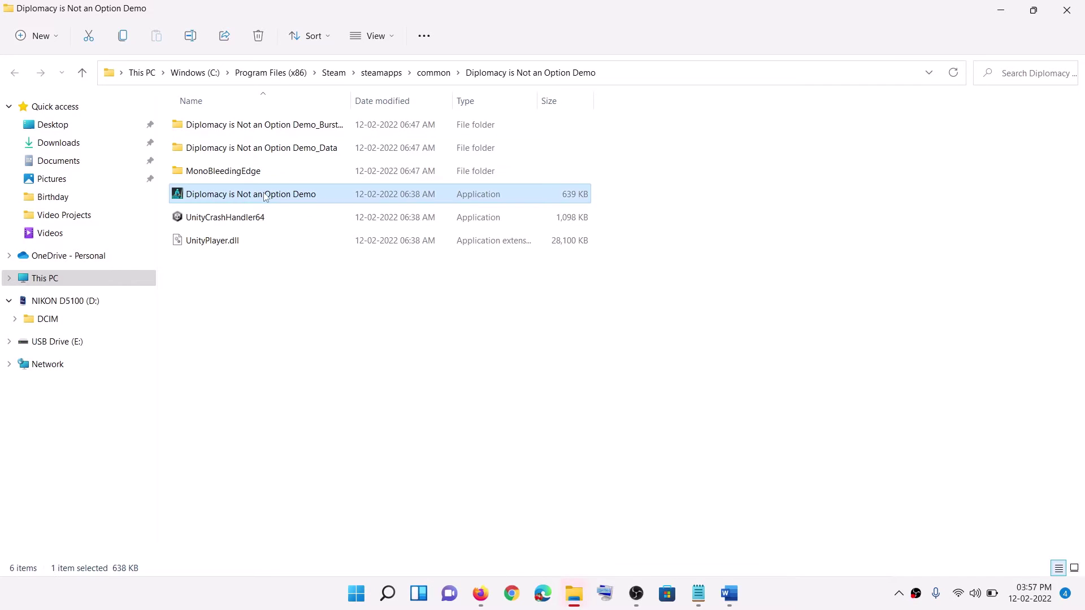
right_click(249, 196)
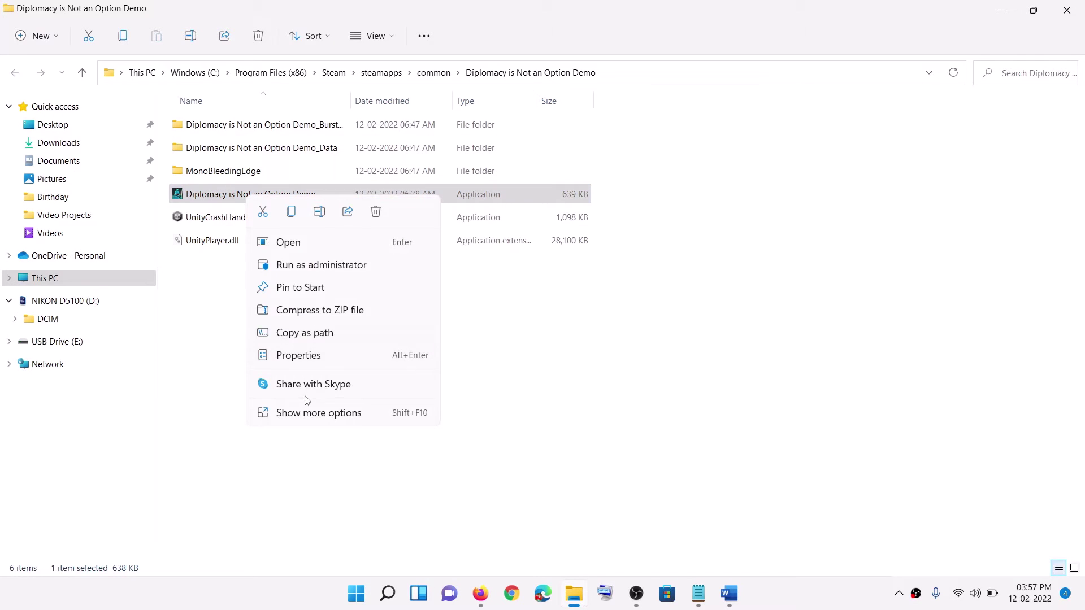
left_click(298, 355)
Step: Tick 'Run this program as an administrator' on Compatibility, apply, and click OK
left_click(336, 224)
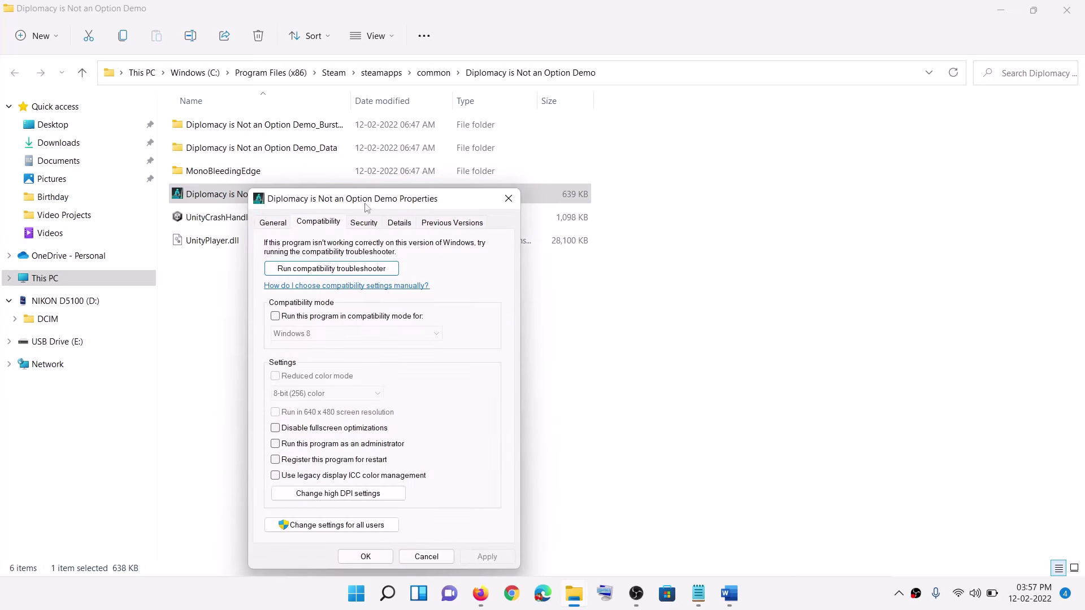
left_click_drag(377, 199, 497, 123)
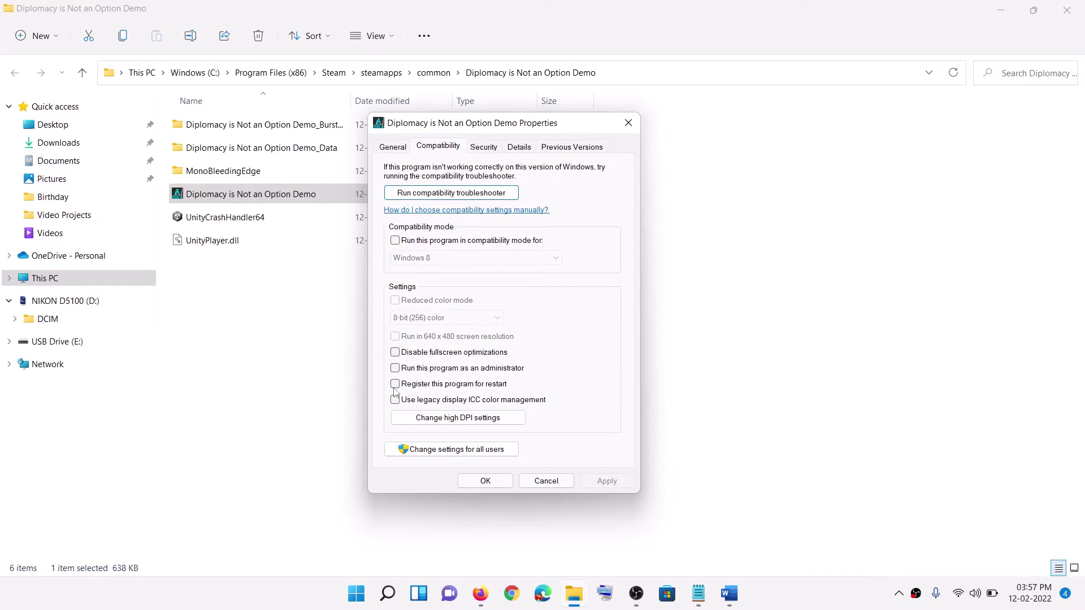
left_click(396, 368)
left_click(424, 370)
left_click(396, 369)
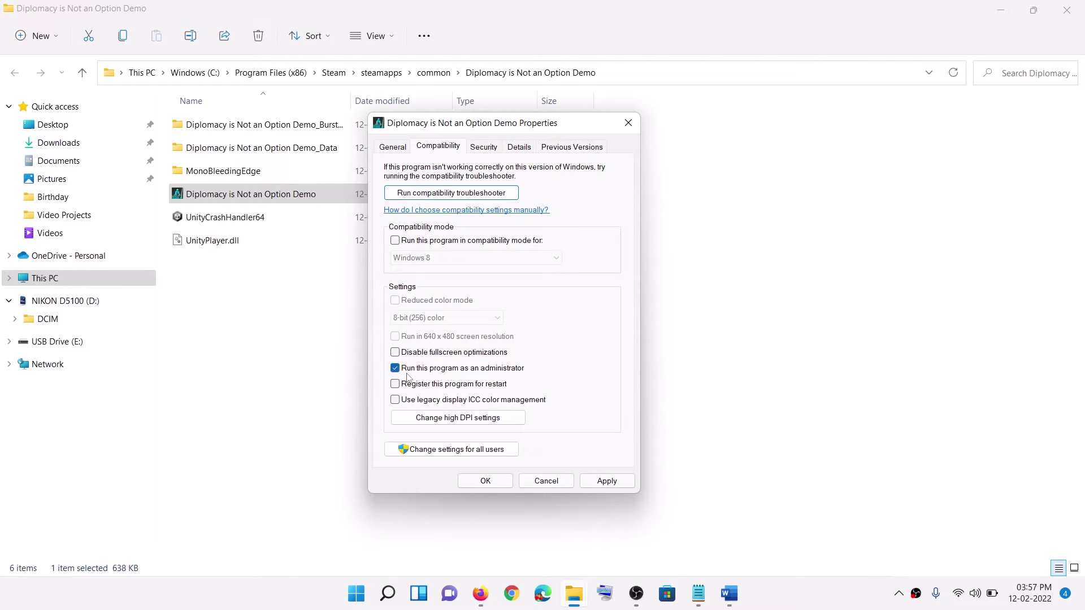
left_click(600, 480)
left_click(484, 481)
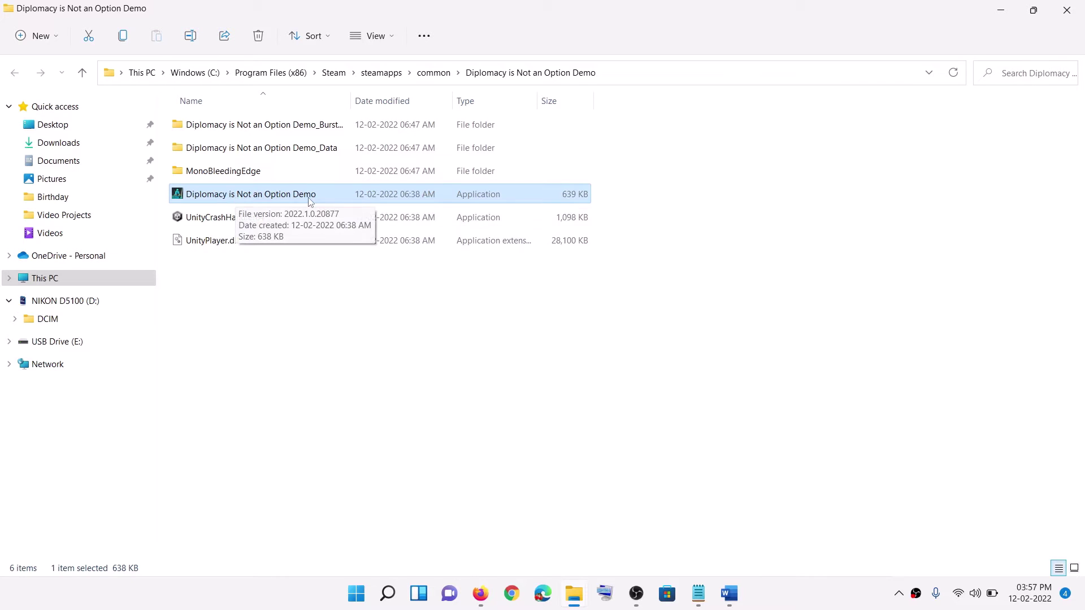
Step: Close the game folder and scroll the Word notes to Step 6 on Visual C++ files
left_click(1067, 9)
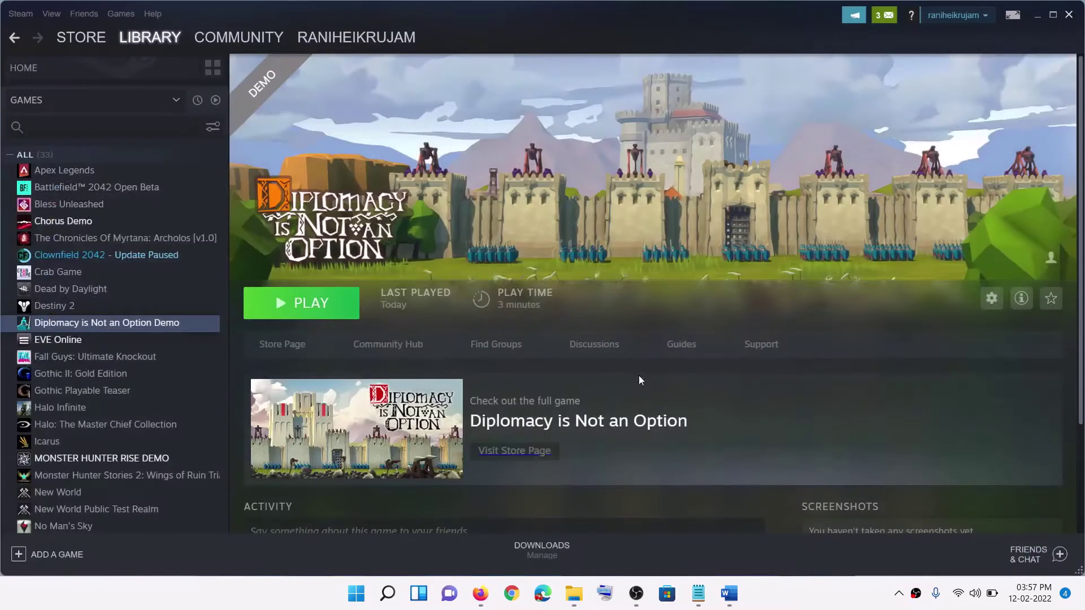
left_click(729, 593)
scroll(339, 362, "down", 5)
scroll(317, 348, "down", 4)
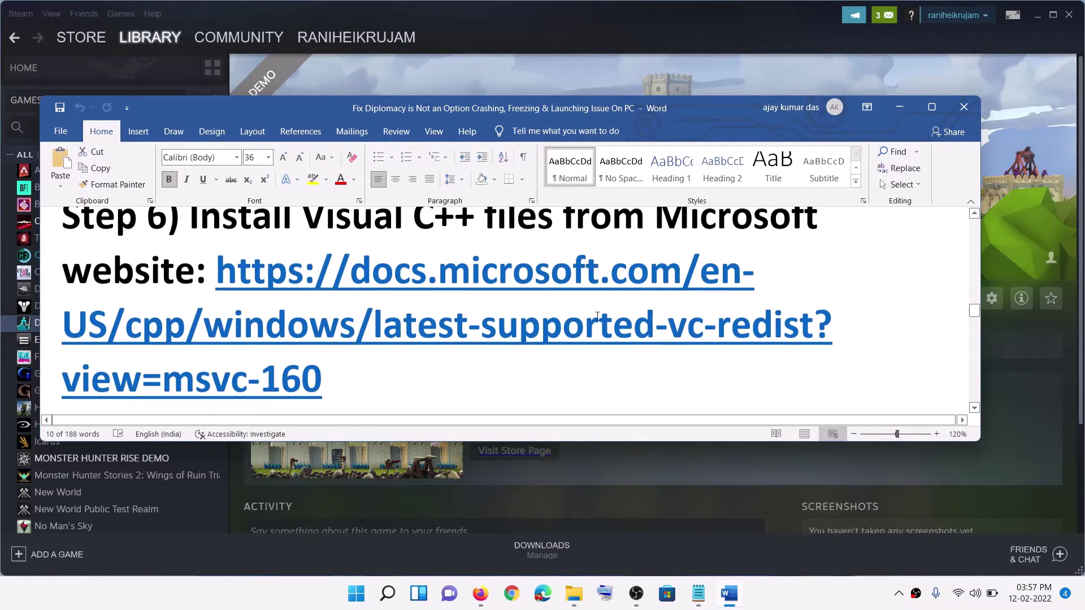